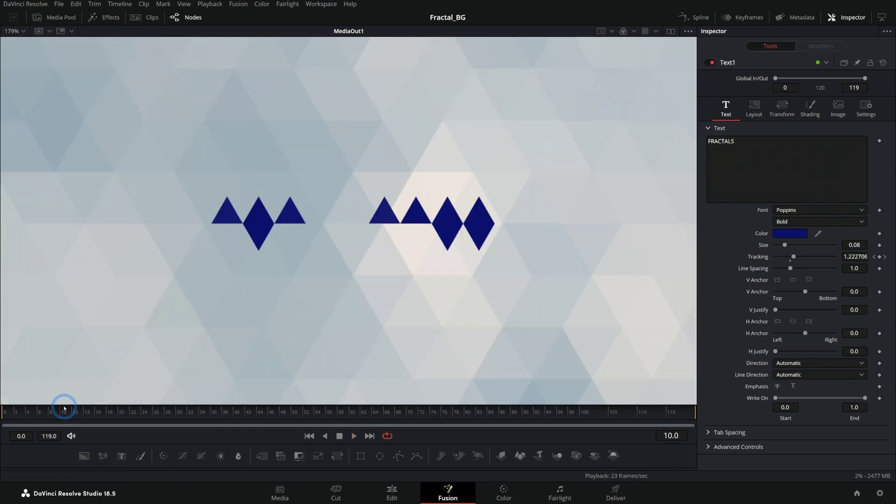
Play through the animated FRACTALS title and disable Merge2 to examine the mosaic background on its own
drag(64, 408, 85, 412)
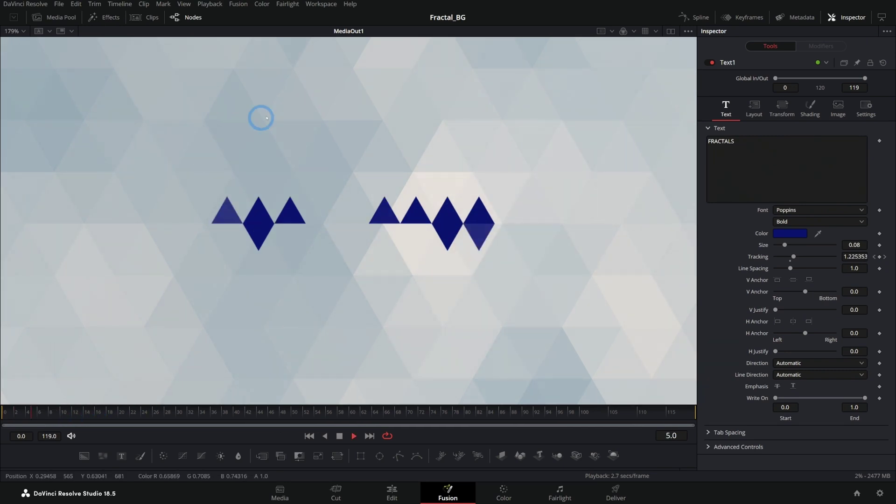
key(space)
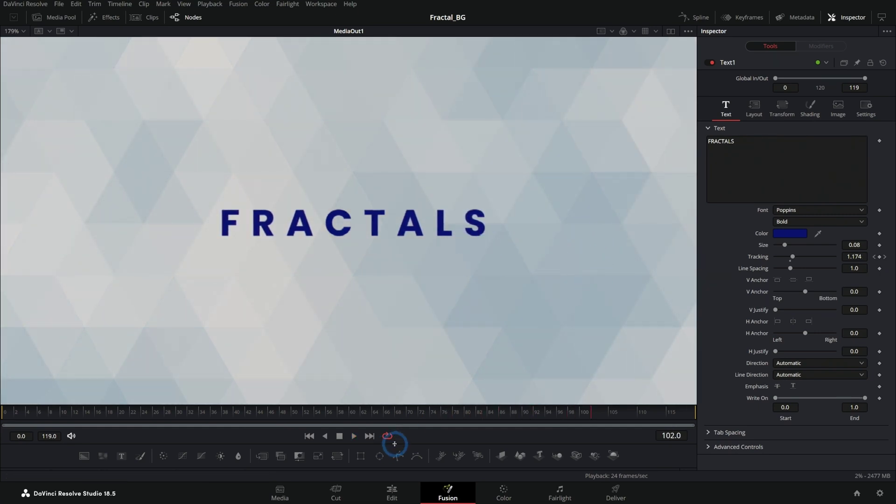
drag(394, 444, 400, 348)
click(413, 435)
click(710, 63)
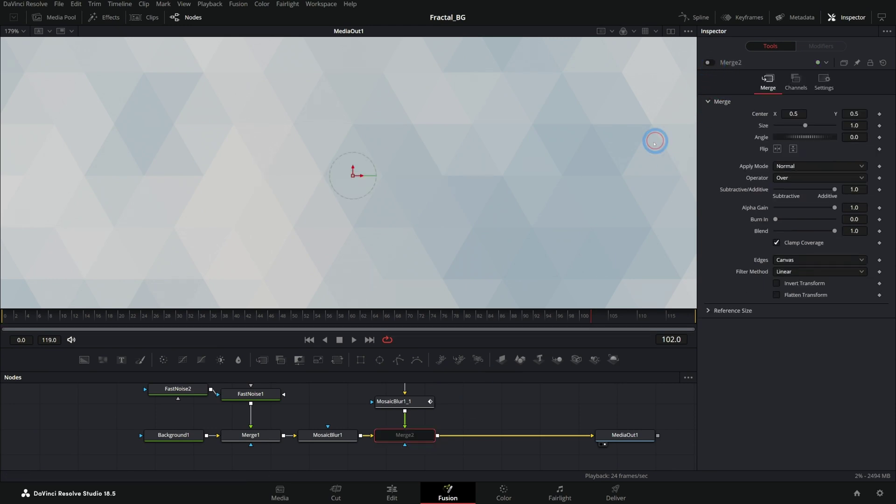
drag(467, 348, 457, 429)
scroll(451, 250, down, 2)
drag(454, 231, 434, 217)
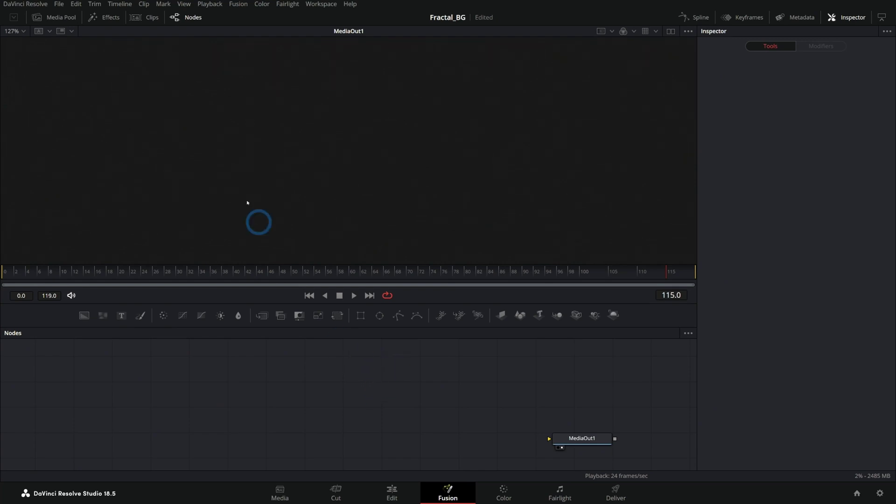
Bring up the New Fusion Composition option for the Master bin and open Fusion Composition 1 from the media pool
click(61, 17)
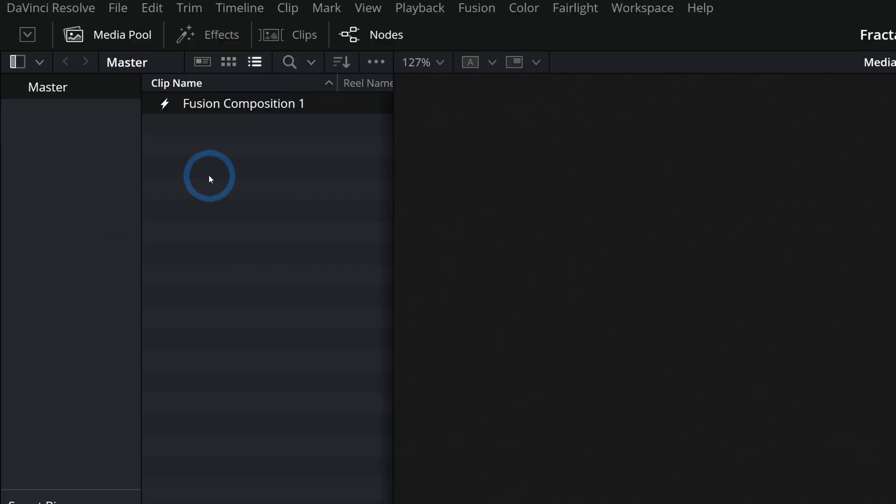
right_click(105, 88)
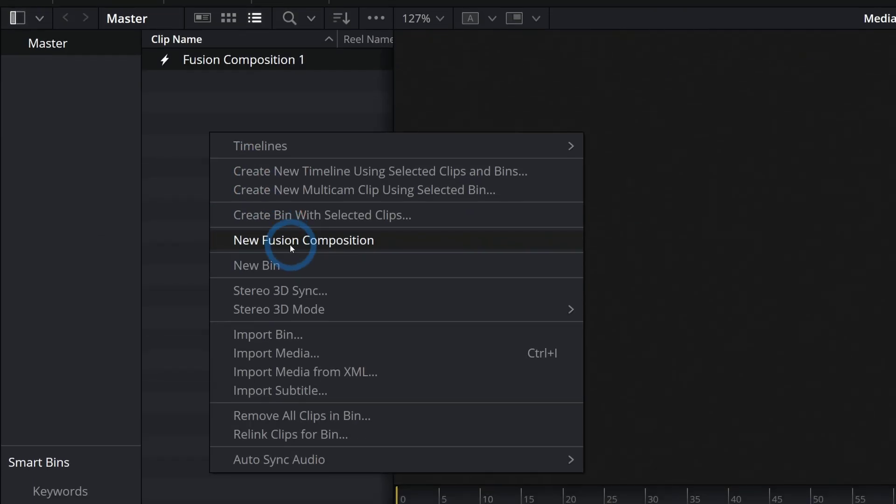
click(290, 245)
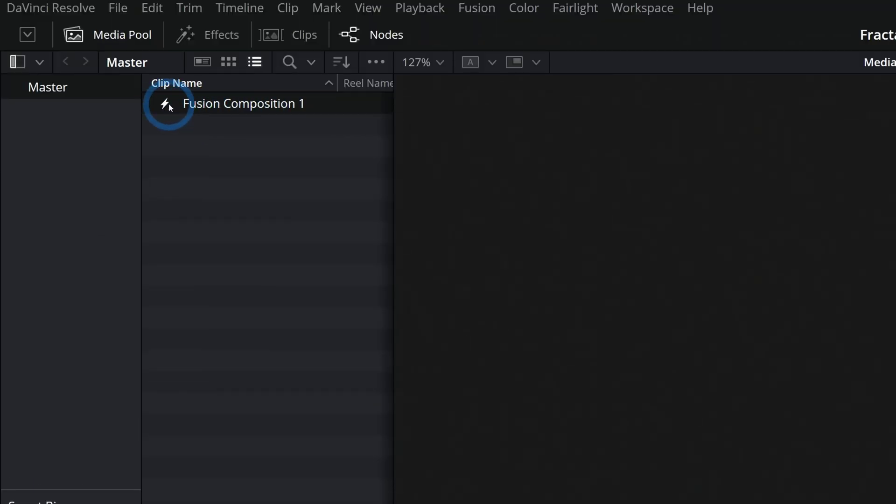
double_click(170, 105)
click(388, 356)
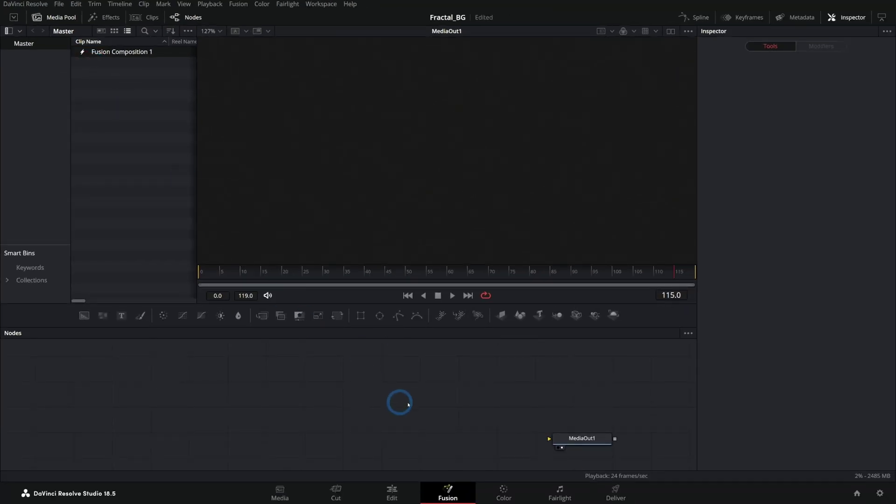
Add a Background node and connect its output to MediaOut1
drag(408, 404, 427, 386)
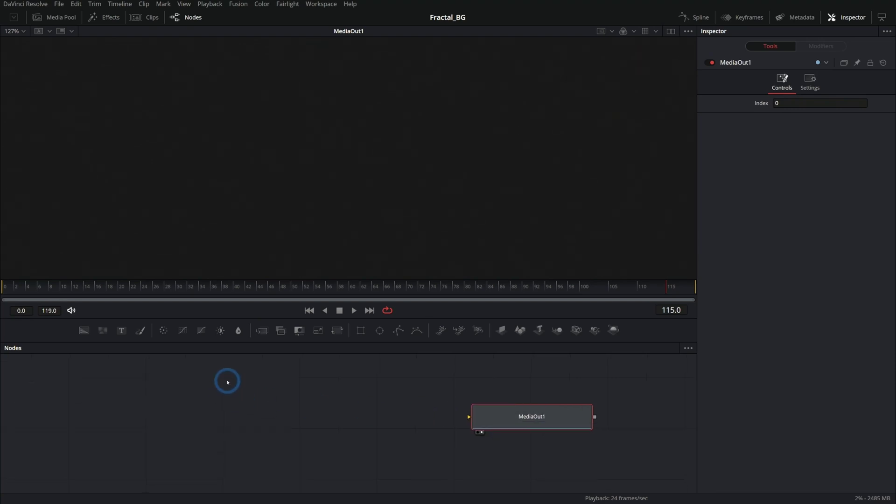
click(90, 335)
drag(84, 332, 530, 422)
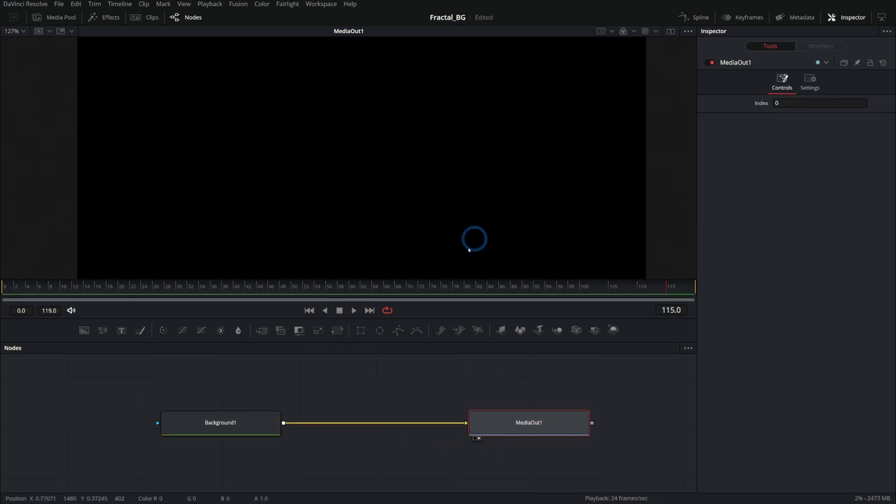
Set the Background1 solid color to a light gray with red, green and blue at 0.882
click(220, 422)
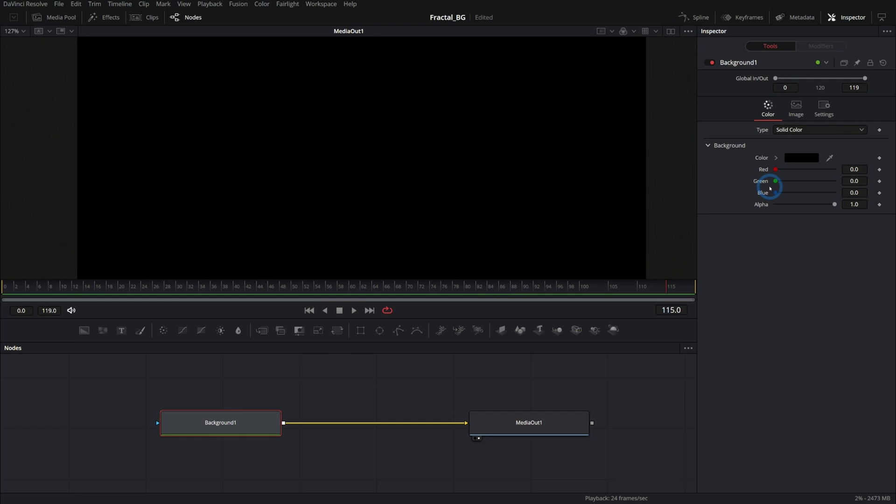
click(776, 159)
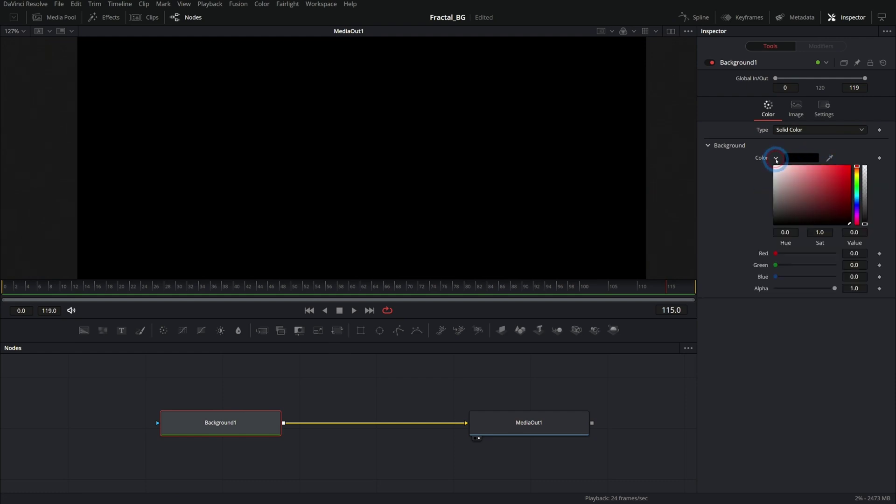
drag(795, 183, 769, 175)
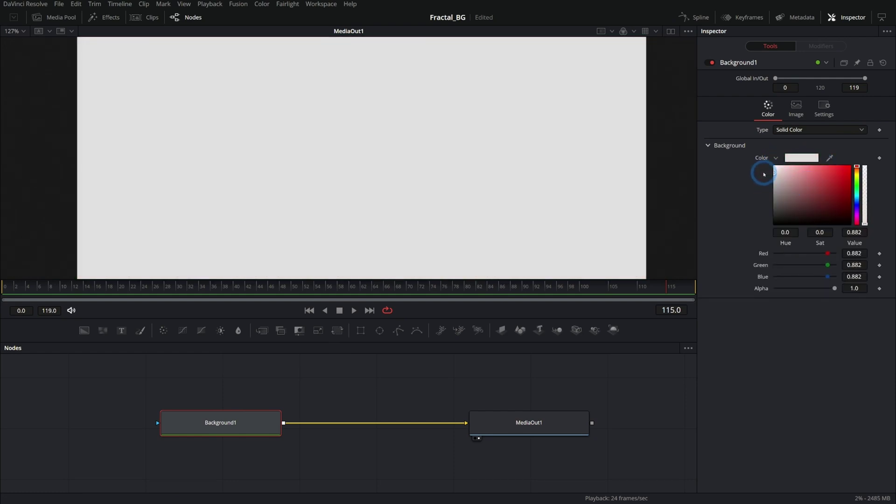
click(456, 124)
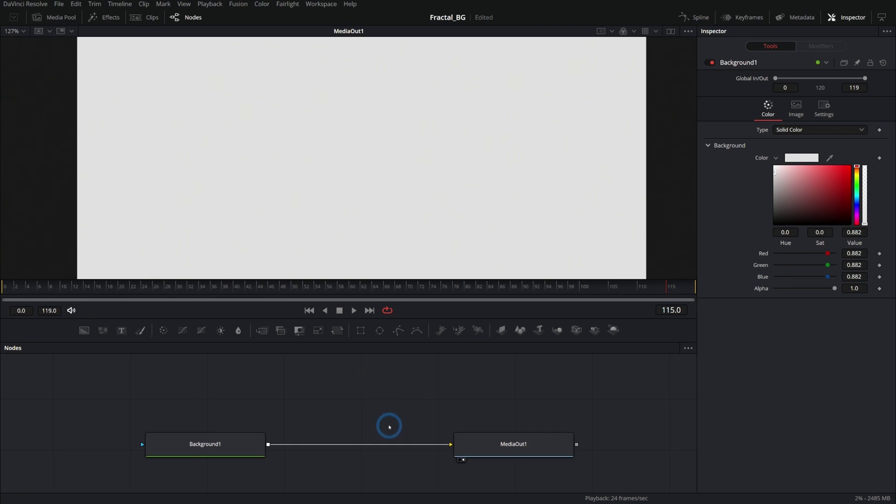
Insert a Mosaic Blur from Resolve FX Blur between Background1 and MediaOut1, and space the nodes apart
click(101, 21)
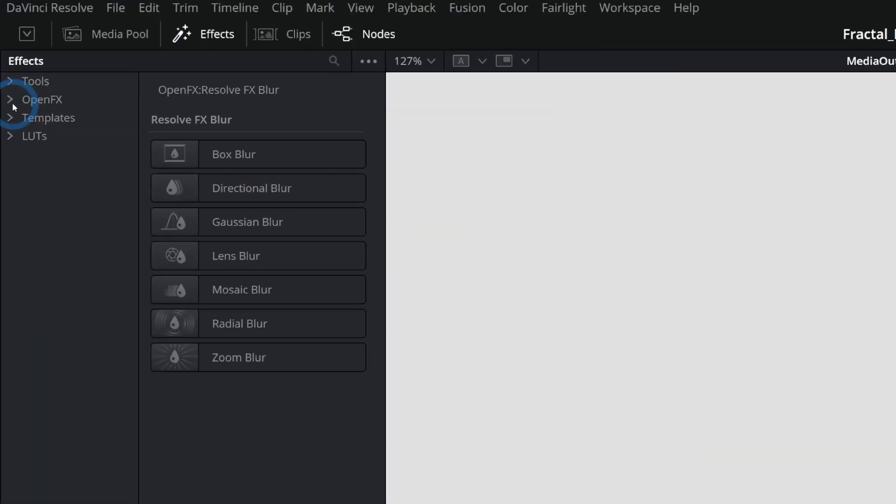
click(5, 51)
click(92, 120)
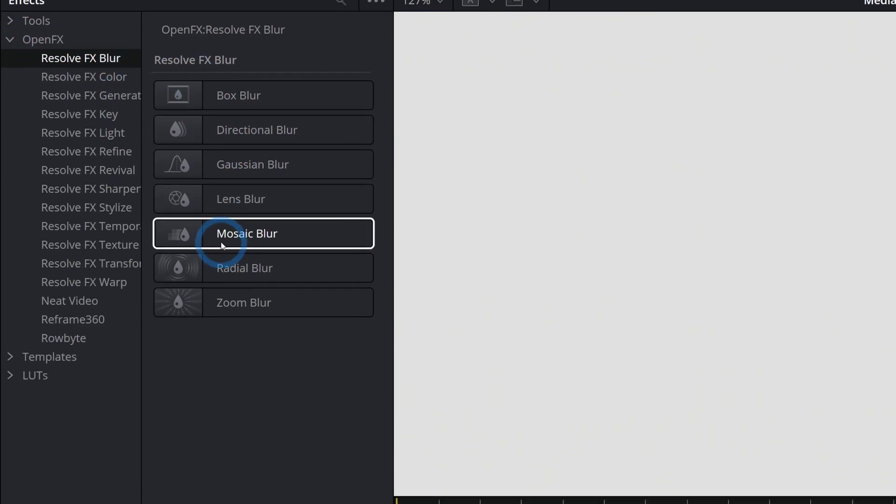
drag(222, 246, 381, 446)
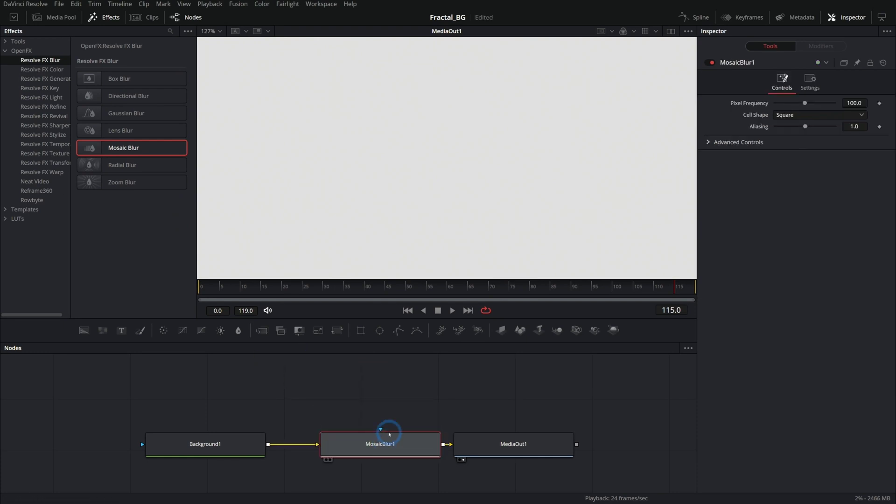
drag(488, 444, 551, 445)
mouse_move(401, 446)
mouse_down()
mouse_move(422, 445)
mouse_move(416, 423)
mouse_move(413, 447)
mouse_up()
click(109, 17)
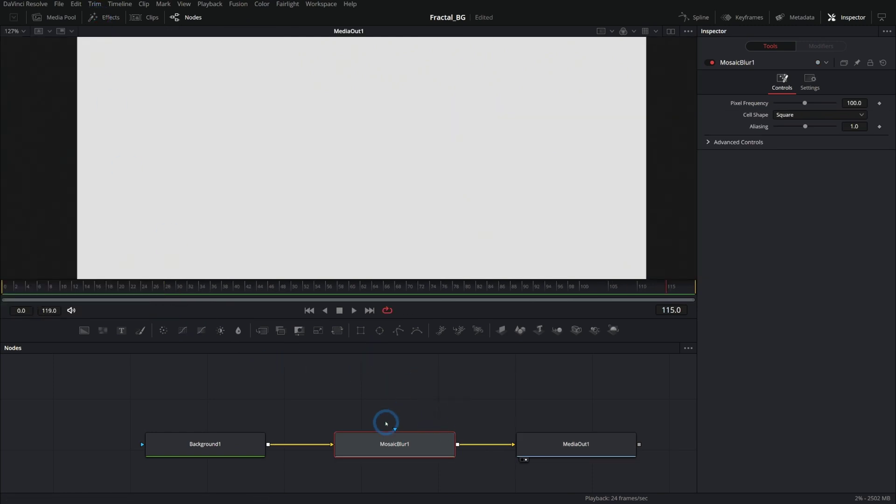
Add a Text node and merge it over Background1, ahead of the mosaic blur
drag(229, 444, 156, 449)
drag(121, 330, 195, 450)
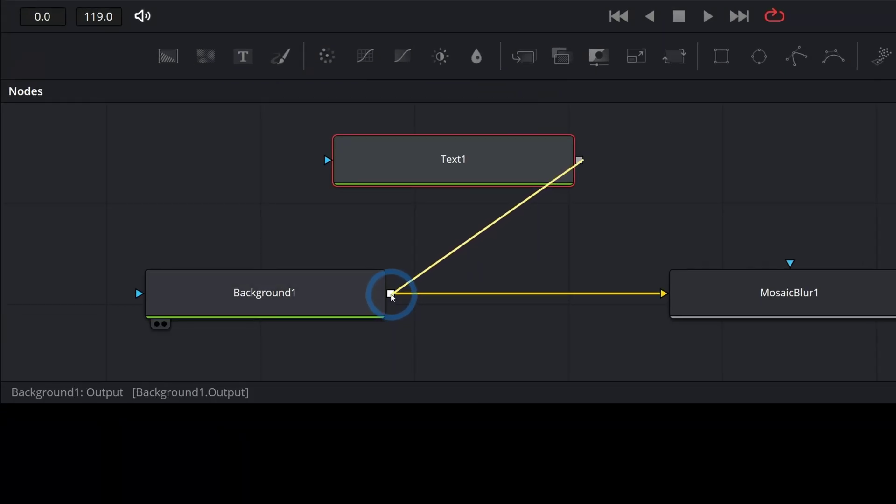
drag(391, 295, 391, 295)
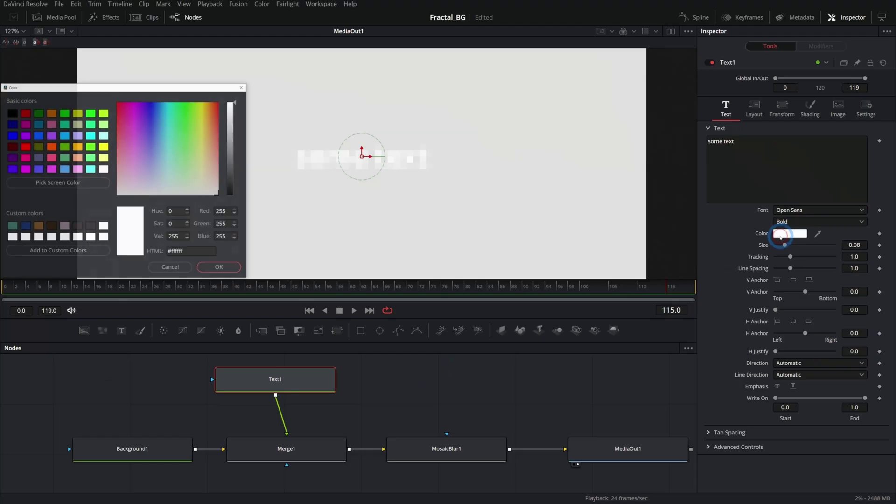
Color the Text1 lettering bright blue (#154cff) and enlarge its size to 0.2047
drag(183, 105, 154, 113)
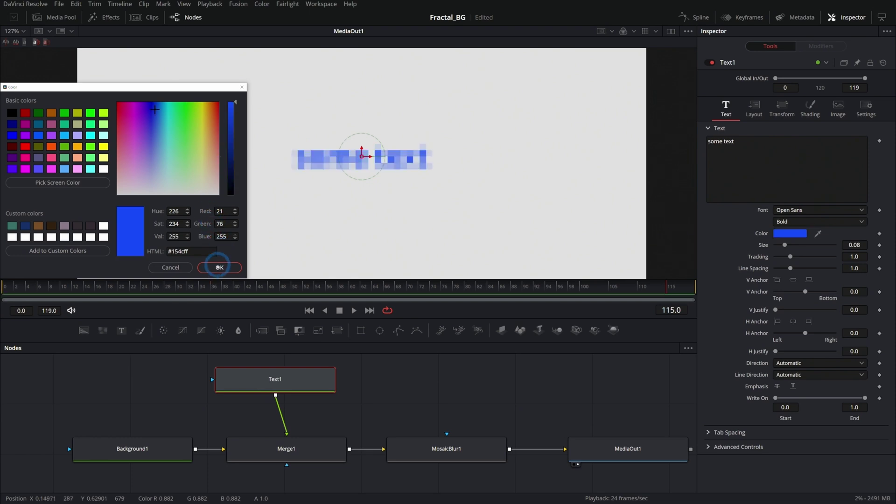
click(220, 267)
drag(786, 245, 800, 248)
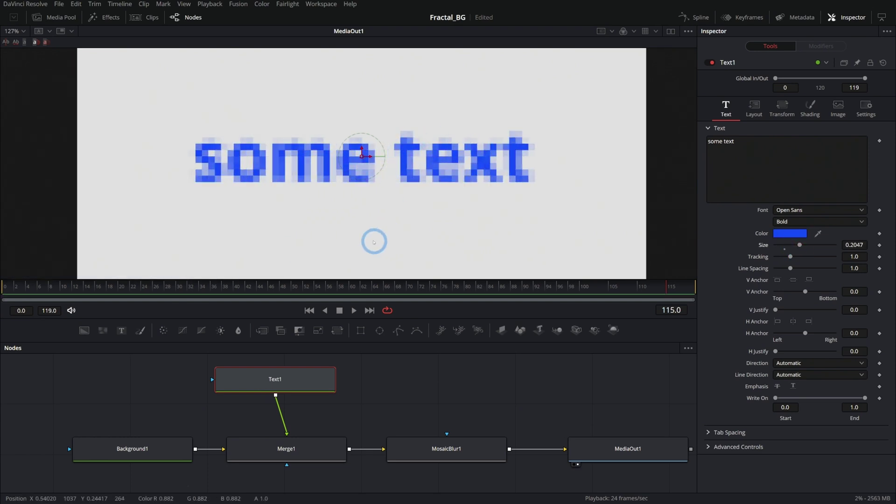
Compare the image with MosaicBlur1 off and on, and set its Pixel Frequency to 60 and Aliasing to 0.425
click(444, 449)
click(711, 61)
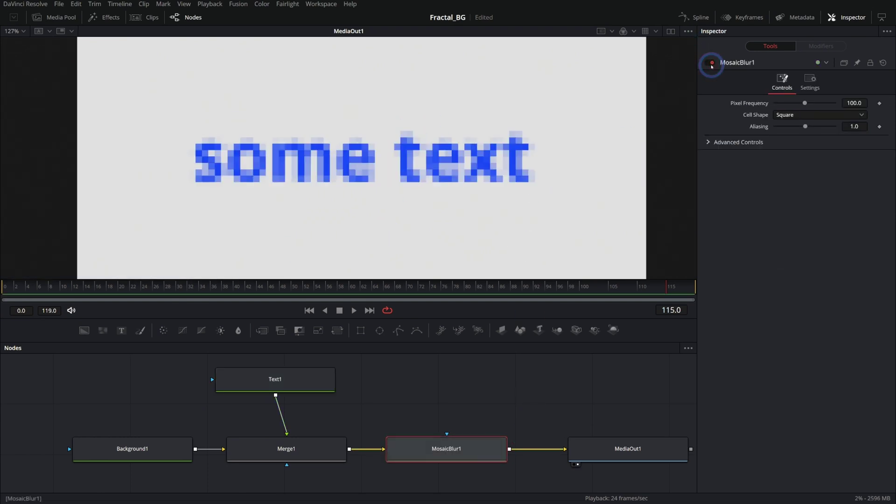
click(711, 61)
mouse_move(806, 103)
mouse_down()
mouse_move(814, 104)
mouse_move(793, 103)
mouse_up()
mouse_move(805, 127)
mouse_down()
mouse_move(850, 126)
mouse_move(770, 129)
mouse_move(789, 127)
mouse_up()
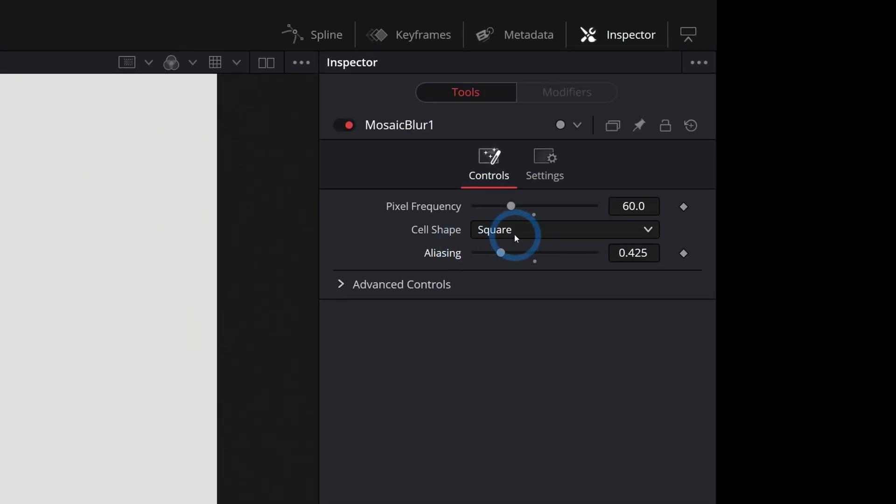
Change the MosaicBlur1 cell shape to Hexagon, lower its Pixel Frequency to 25.4 and save the project
click(516, 236)
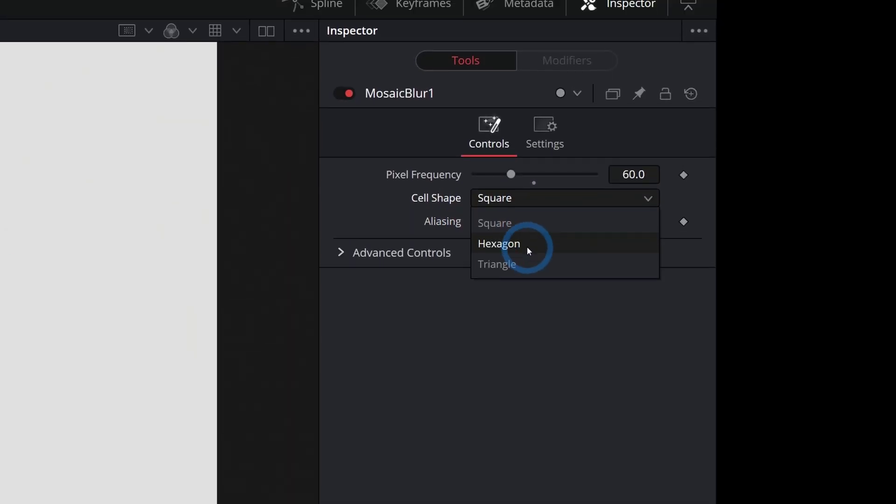
click(526, 229)
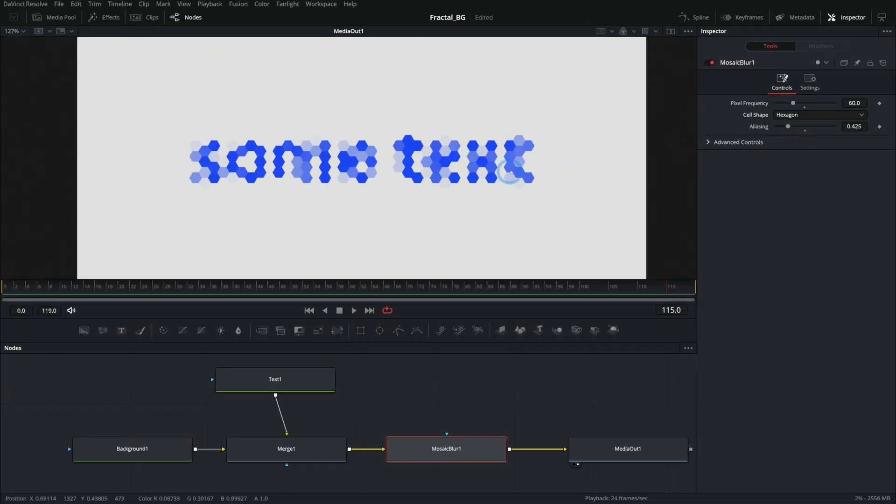
drag(799, 104, 783, 105)
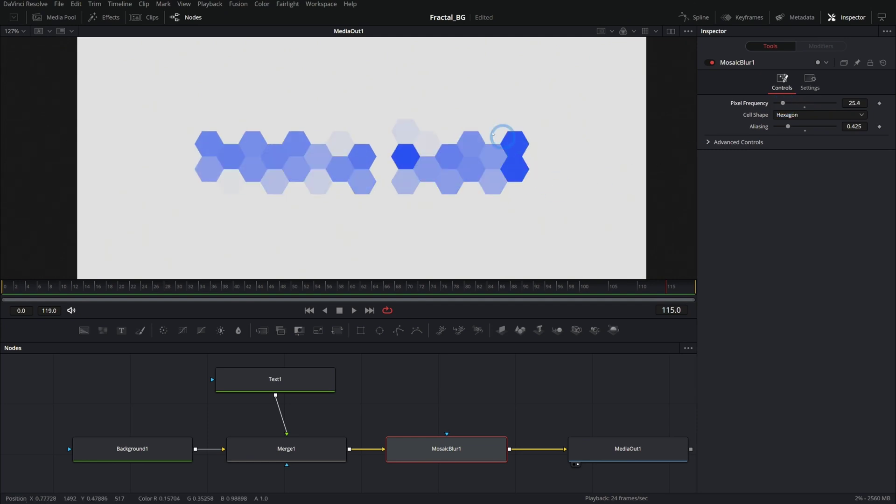
key(ctrl+s)
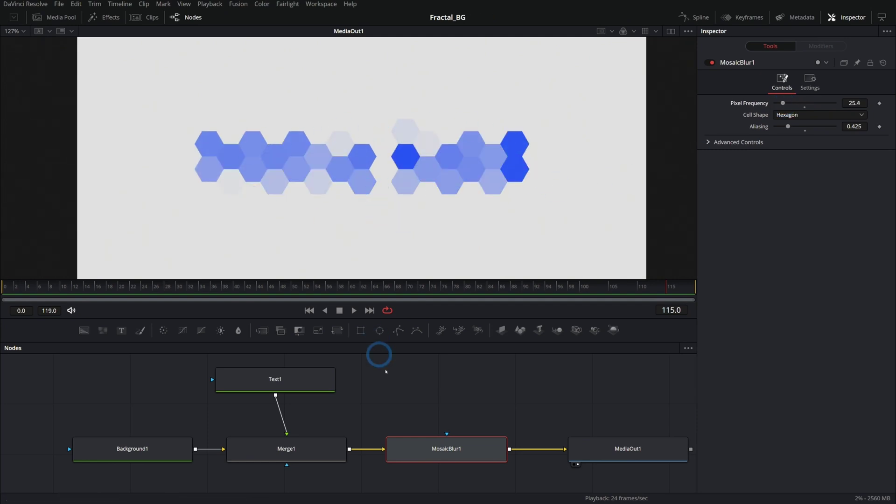
Spread the nodes apart and delete the Text1 node that feeds Merge1
drag(400, 408, 515, 403)
drag(284, 441, 161, 440)
click(397, 380)
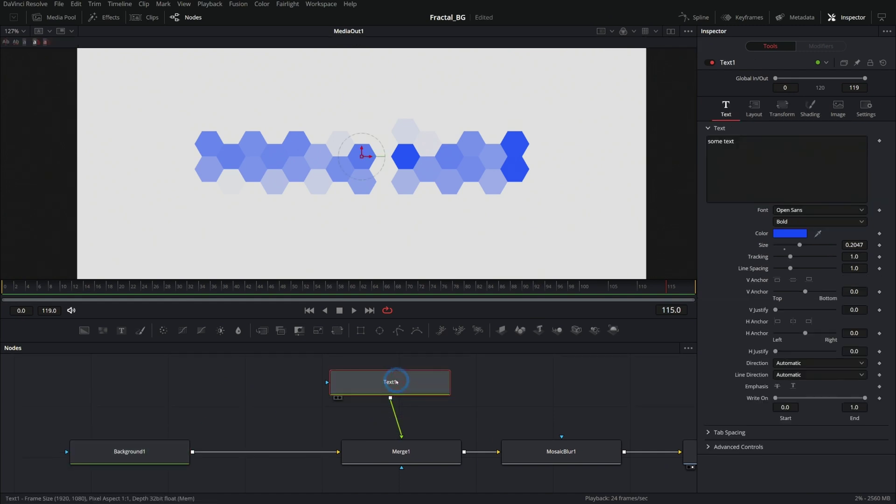
key(Delete)
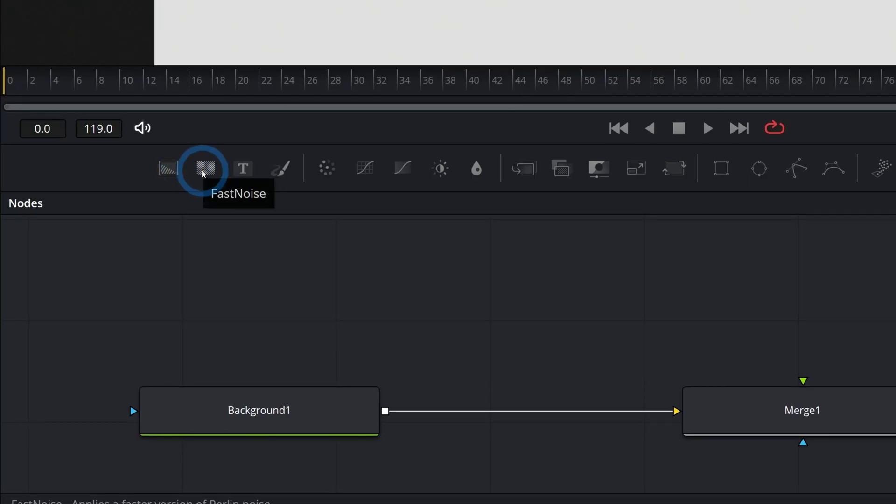
Add a FastNoise node above Merge1 and connect it as the merge's foreground
drag(104, 333, 309, 396)
drag(442, 185, 608, 173)
drag(735, 172, 681, 307)
drag(368, 310, 366, 305)
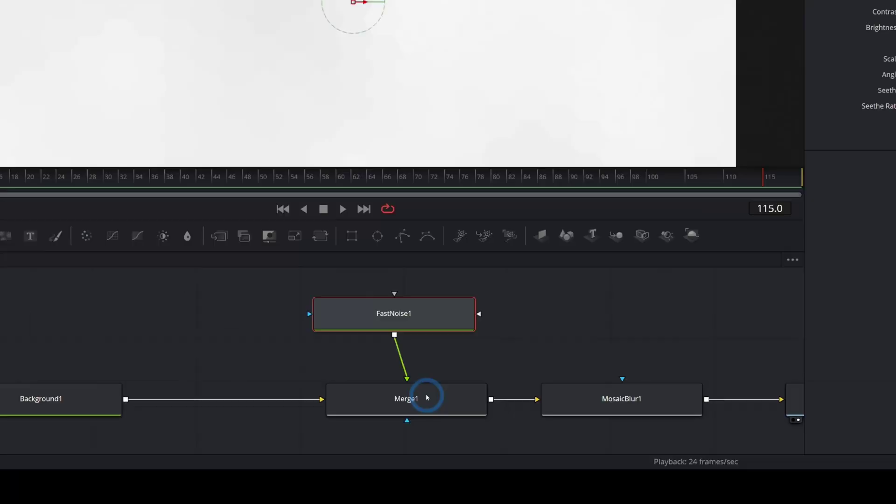
Show FastNoise1 beside MediaOut1 in dual viewers and open the noise node's color settings
click(430, 320)
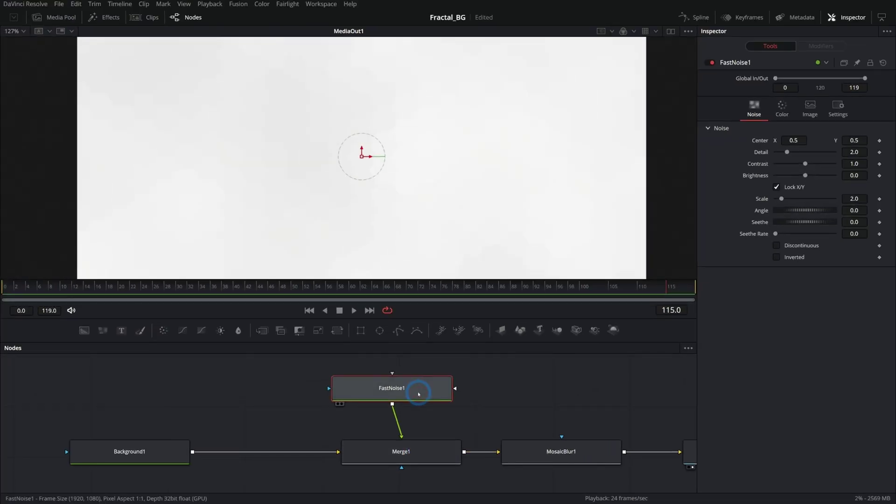
click(669, 33)
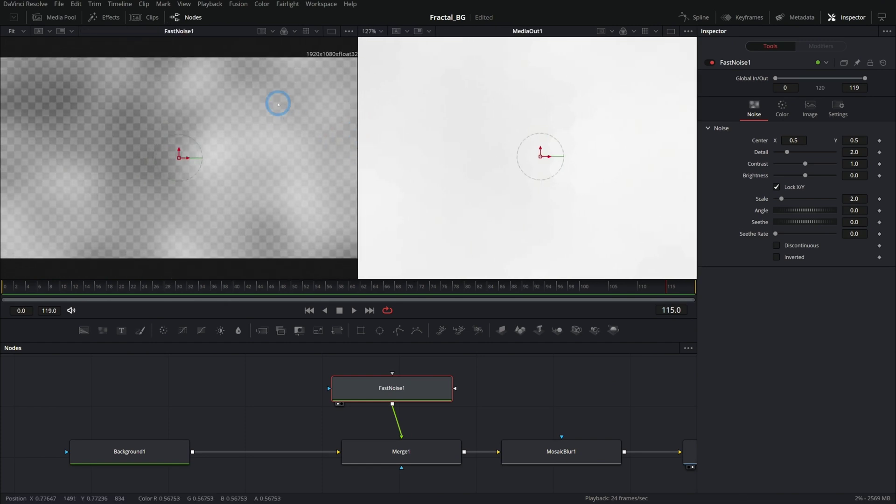
scroll(476, 147, down, 2)
scroll(475, 147, up, 1)
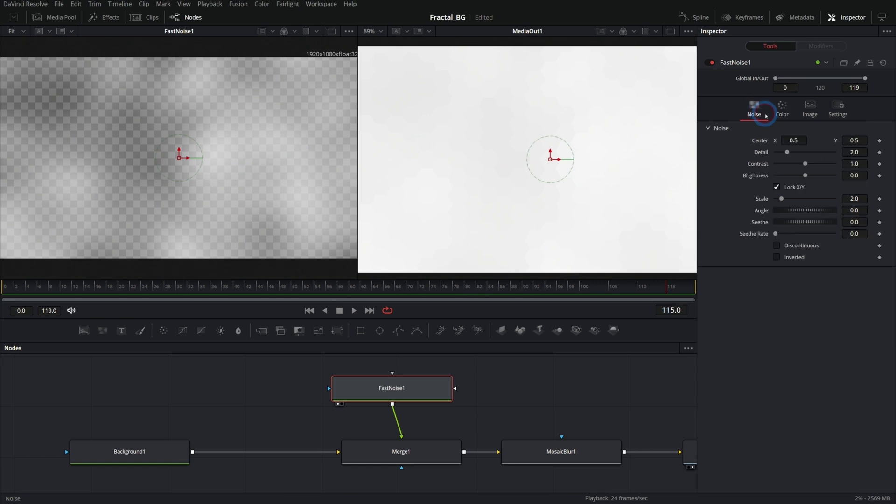
click(787, 105)
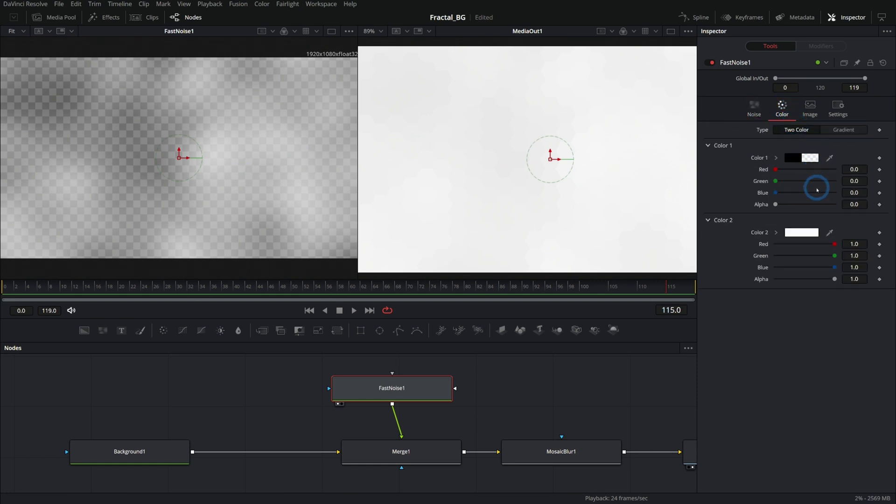
Set FastNoise1's Color 2 to blue (Red 0.0, Green 0.433, Blue 1.0), its Scale to 5.04 and its Contrast to 2.9
drag(835, 256, 803, 257)
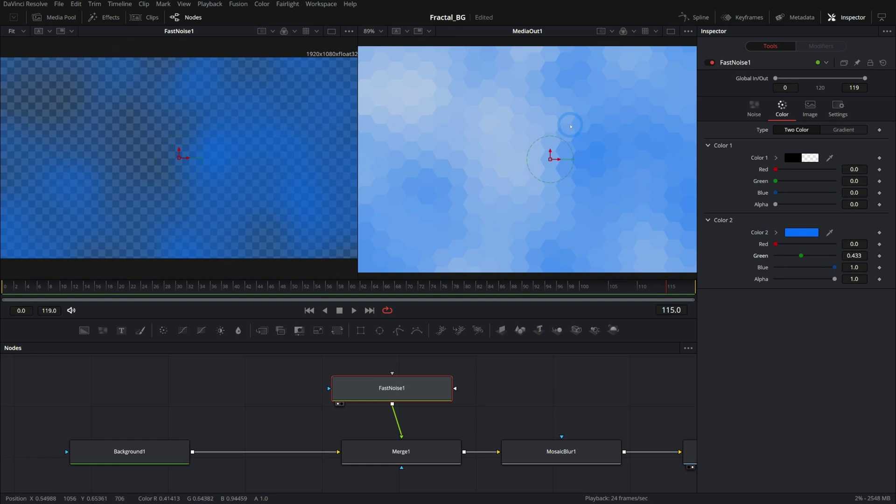
click(755, 108)
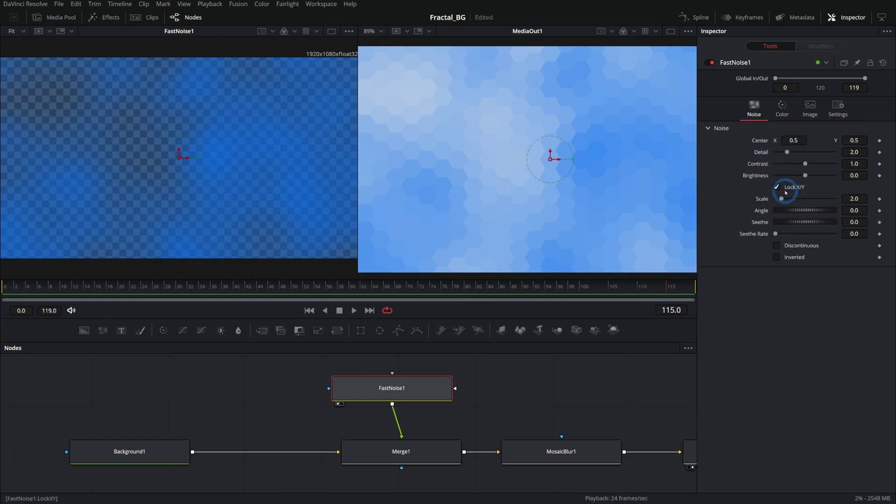
drag(782, 201, 790, 199)
drag(805, 164, 819, 164)
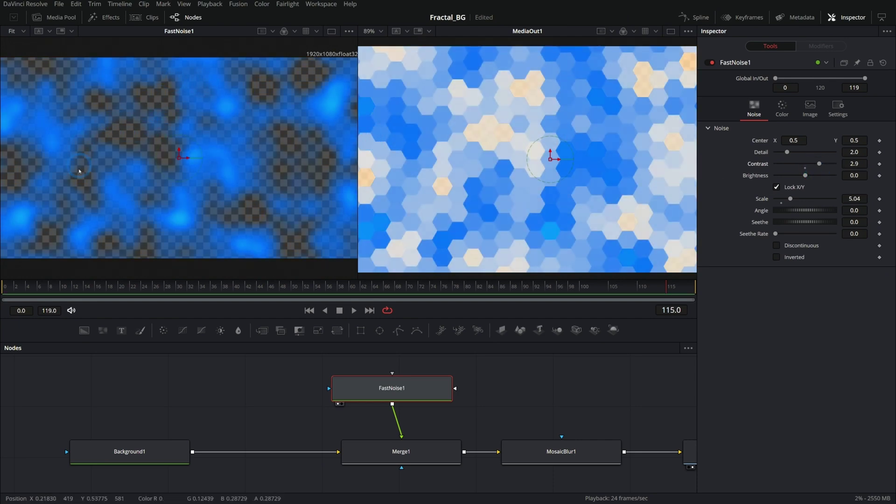
Preview Merge1, MosaicBlur1 and MediaOut1 one after another in the second viewer to compare the image before and after the mosaic
drag(427, 447, 480, 150)
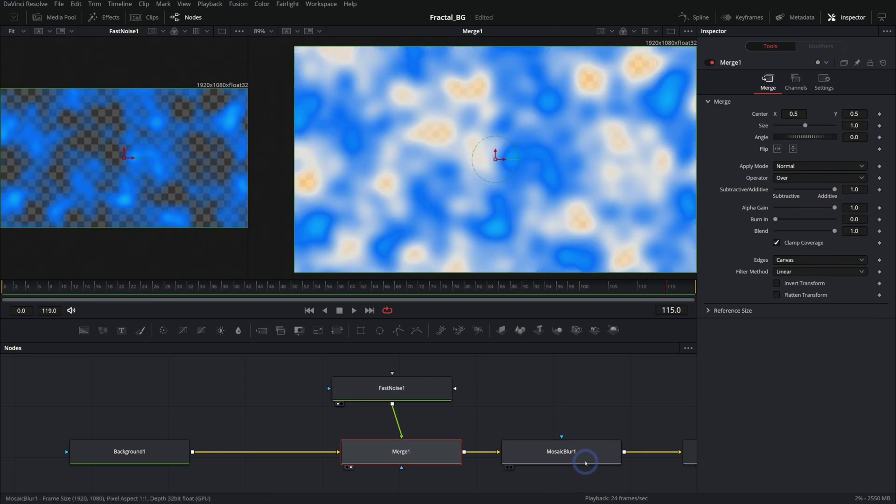
drag(587, 464, 542, 220)
drag(598, 452, 569, 149)
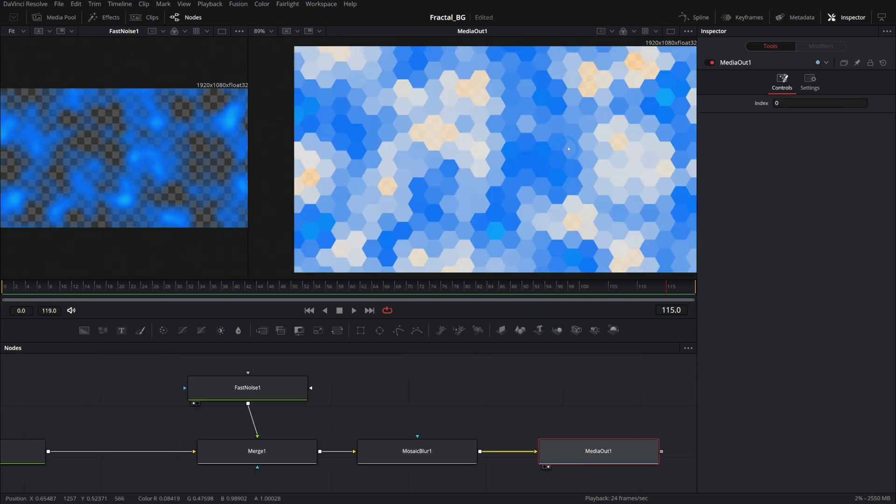
Reset FastNoise1's Contrast to its default of 1.0 and lower its Scale to 3.31
click(819, 189)
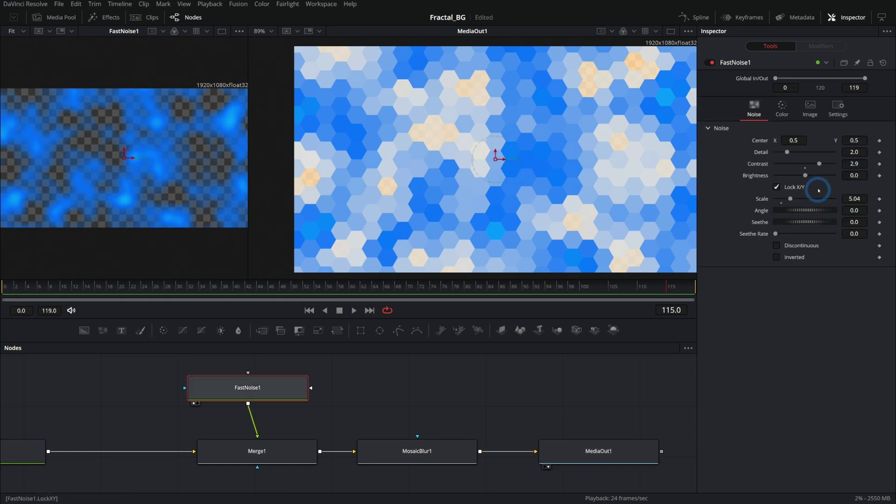
click(806, 169)
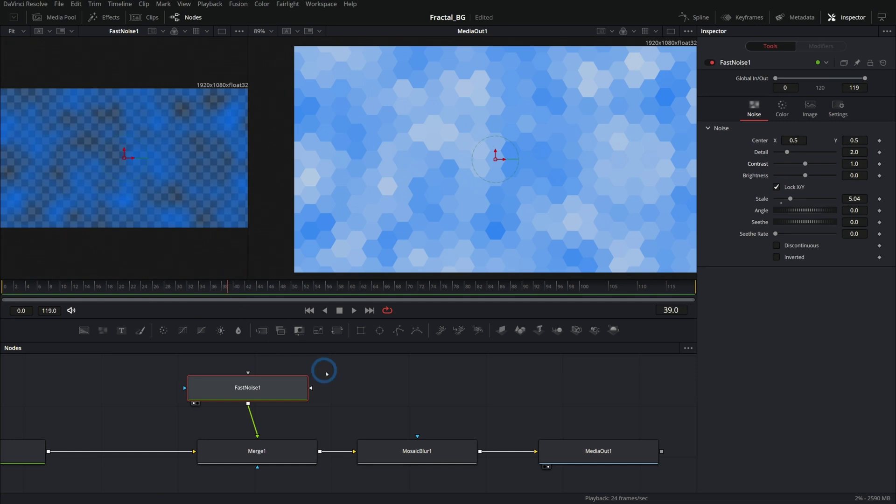
drag(790, 199, 786, 199)
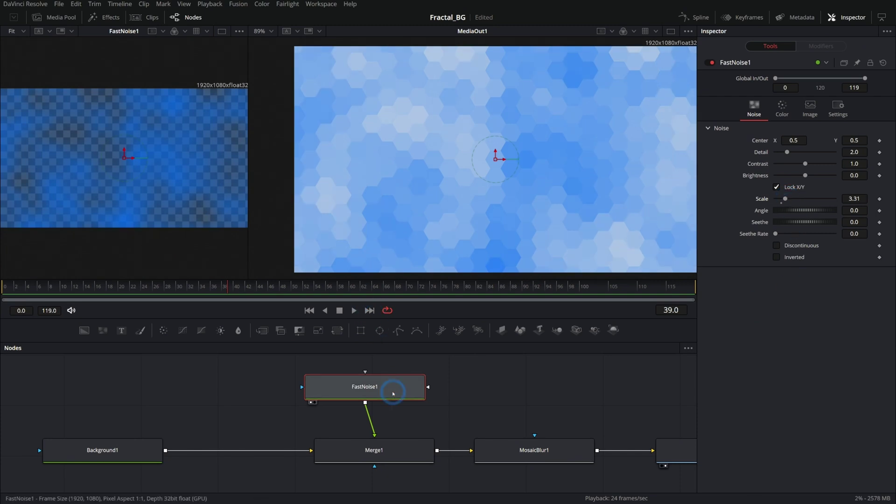
Enlarge the FastNoise1 viewer and animate the noise with Seethe at 0.478 and Seethe Rate at 0.173
drag(248, 248, 434, 271)
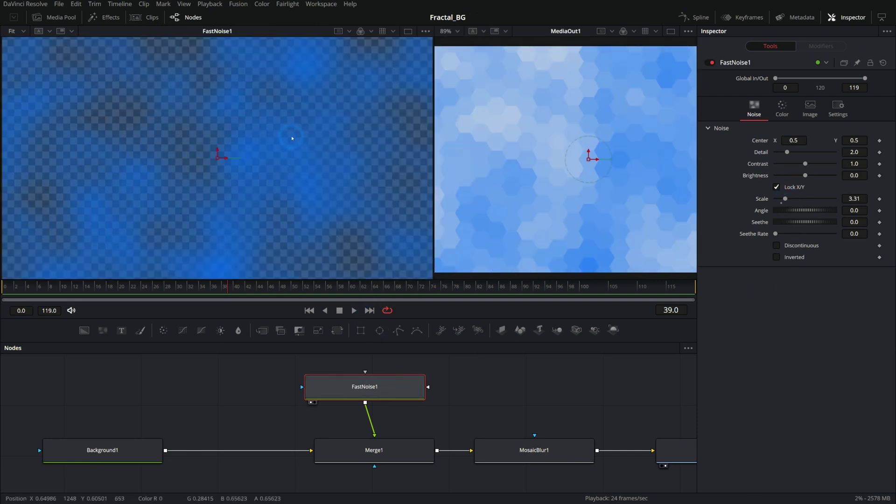
click(648, 309)
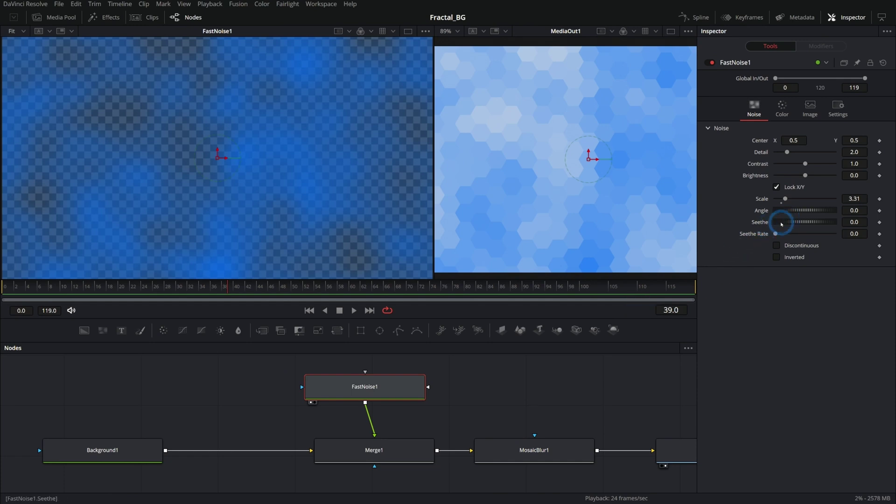
mouse_move(782, 224)
mouse_down()
mouse_move(815, 222)
mouse_move(761, 219)
mouse_move(825, 220)
mouse_move(786, 222)
mouse_move(810, 223)
mouse_move(779, 235)
mouse_up()
drag(247, 278, 4, 286)
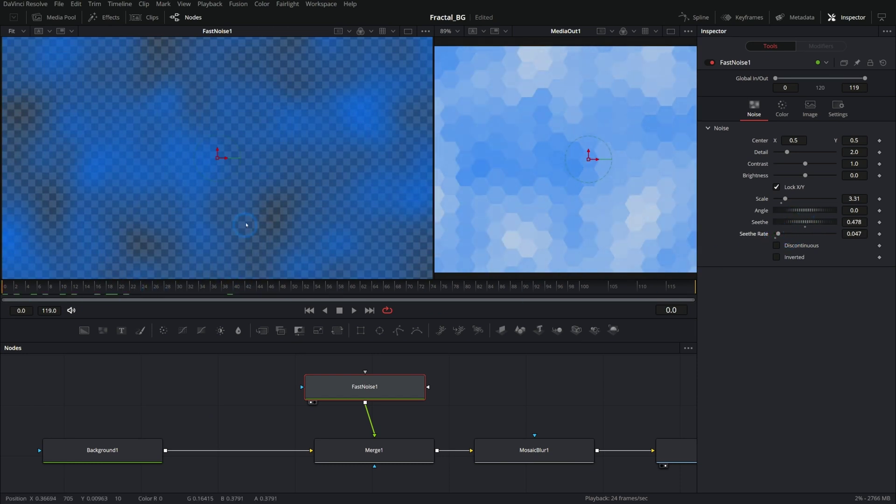
drag(779, 234, 786, 234)
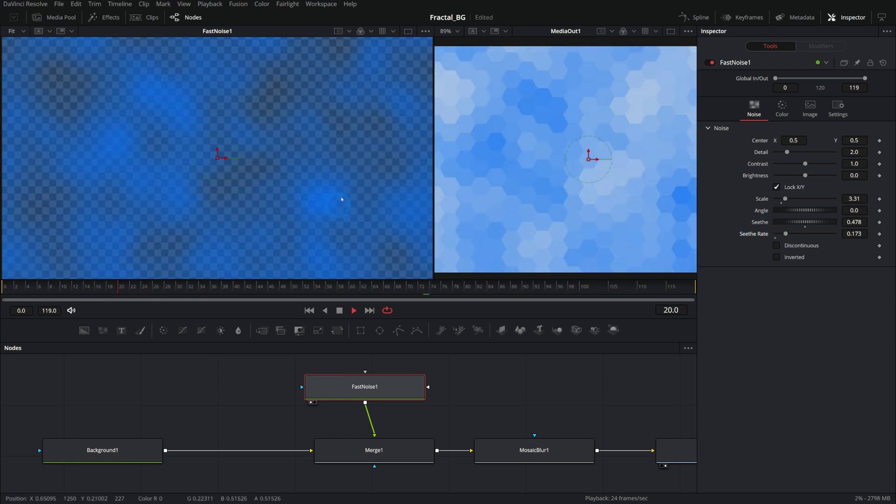
Play back the noise animation and enlarge the MediaOut1 viewer to check the full mosaic output
click(271, 181)
key(space)
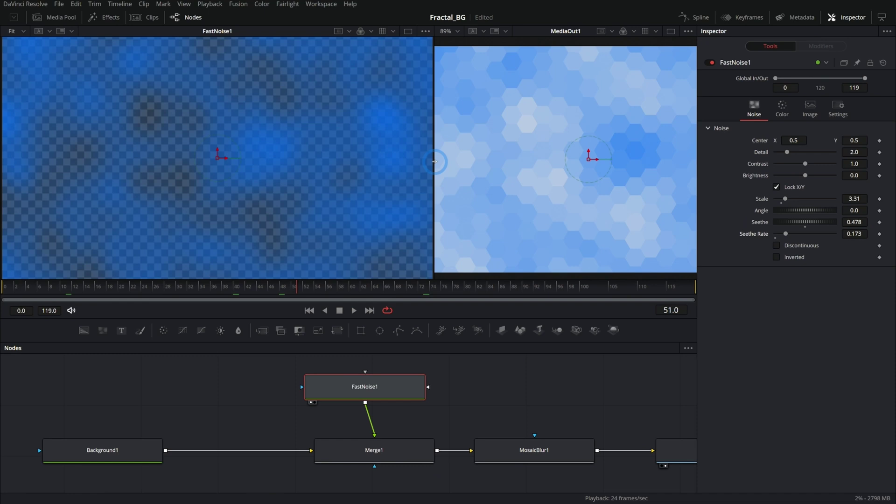
drag(434, 161, 100, 160)
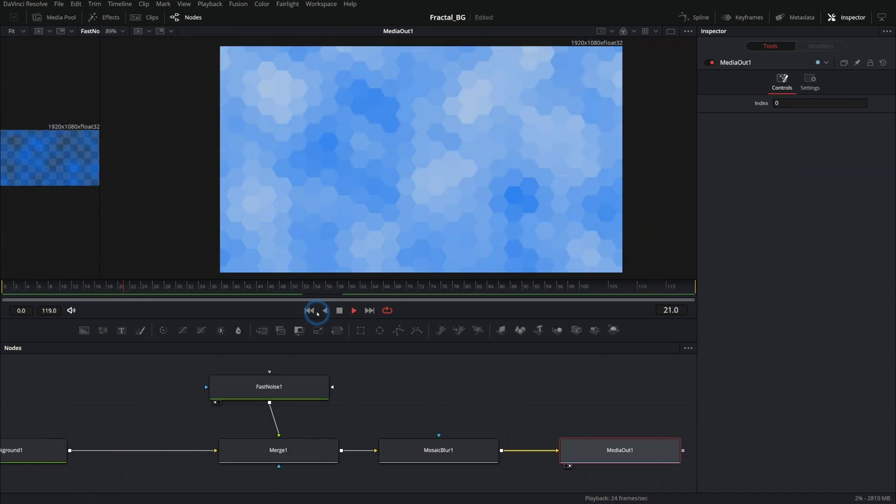
Lower FastNoise1's Scale to 1.26 and MosaicBlur1's Pixel Frequency to 14.4
click(269, 387)
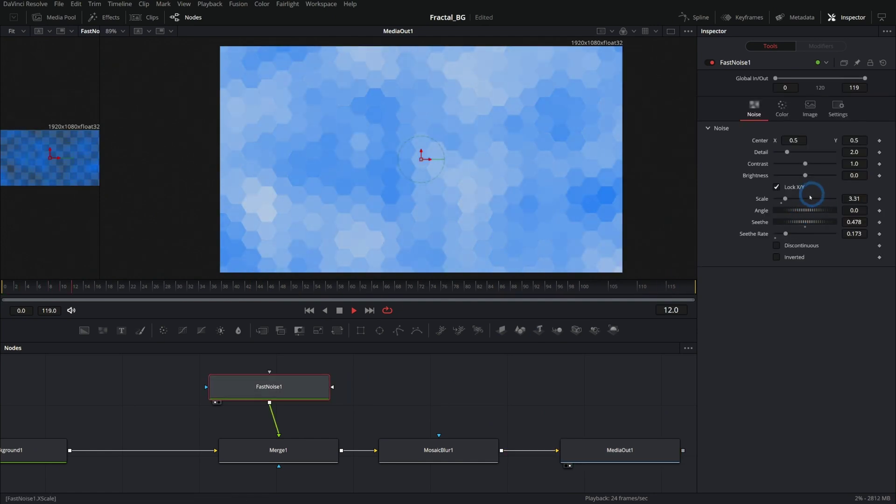
drag(784, 200, 779, 201)
click(456, 452)
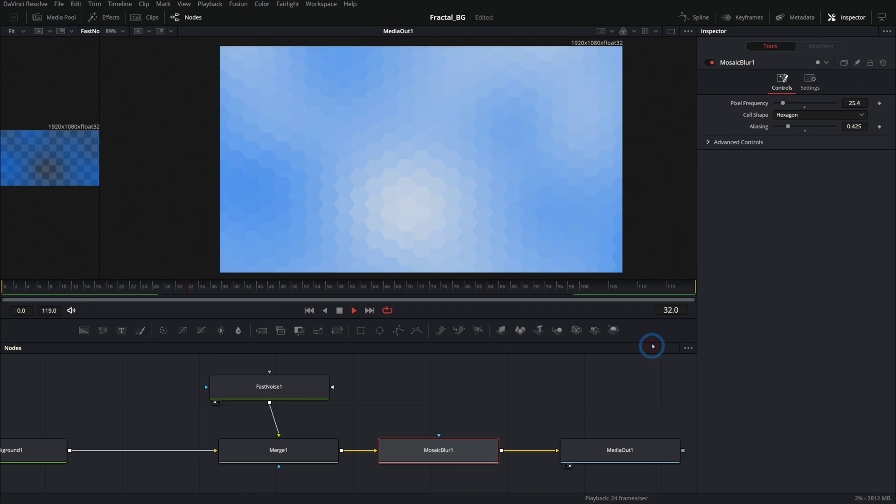
drag(783, 103, 780, 103)
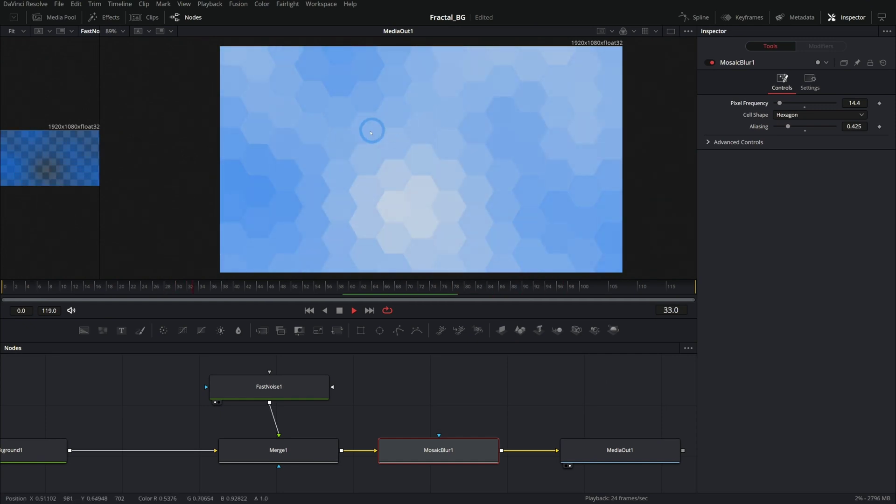
Widen the FastNoise1 viewer and compare the output with MosaicBlur1 temporarily disabled and enabled again
click(274, 390)
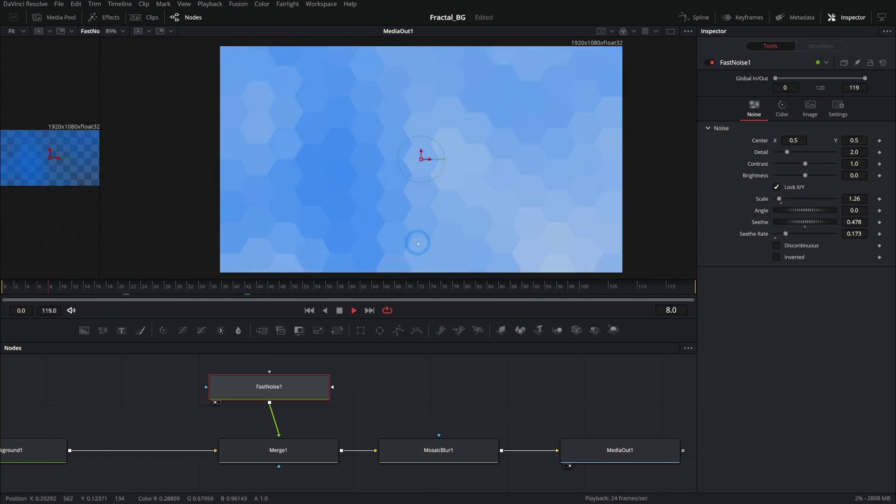
drag(99, 211, 290, 213)
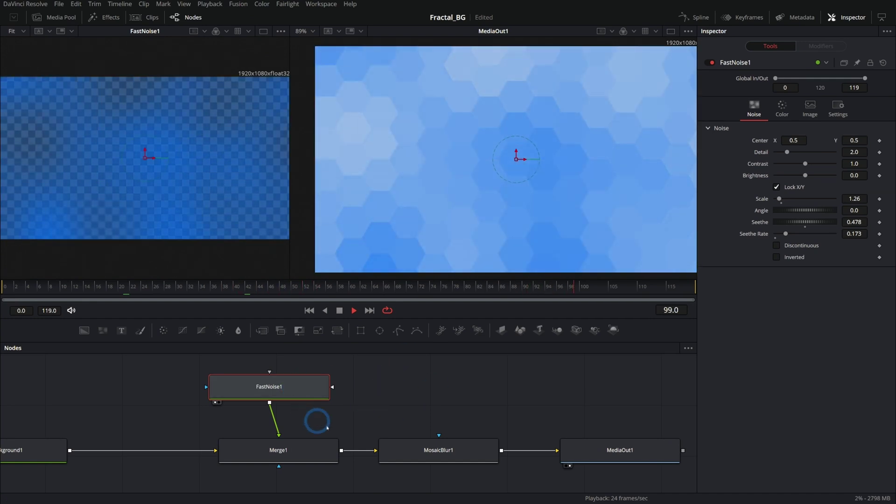
click(452, 450)
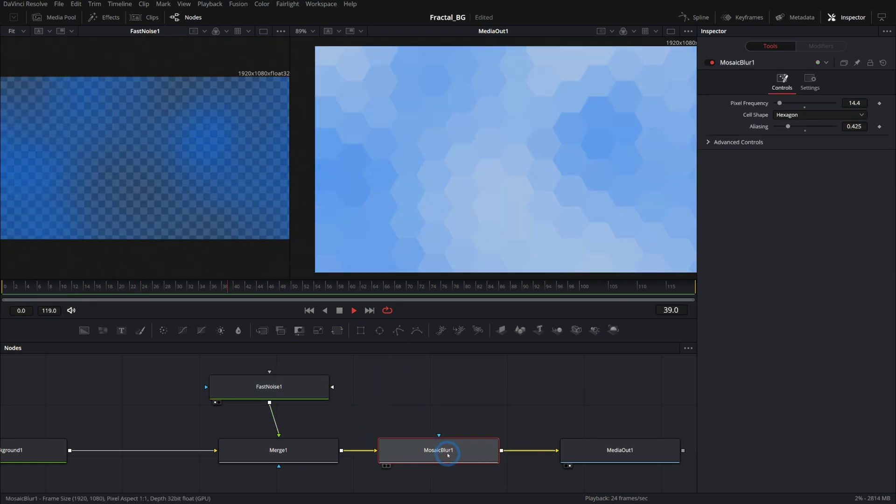
click(711, 62)
drag(368, 287, 418, 286)
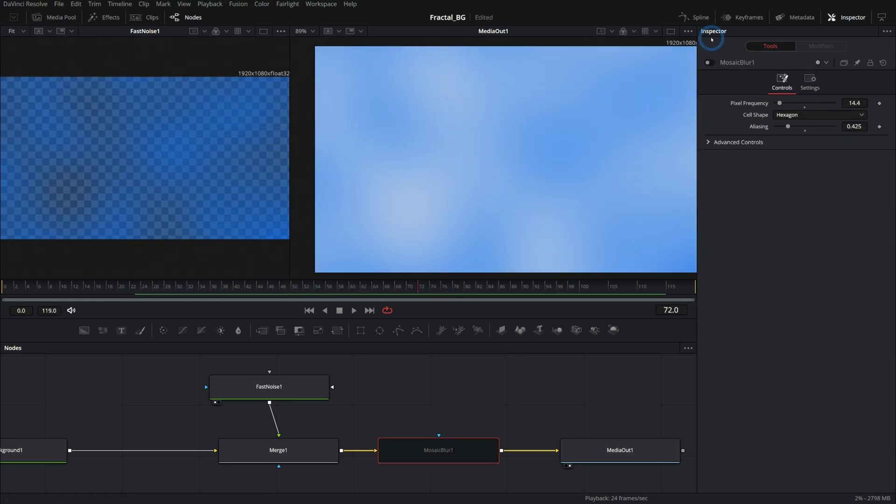
click(709, 62)
Change MosaicBlur1's Cell Shape to Triangle and scrub through the timeline to check the pattern
click(800, 115)
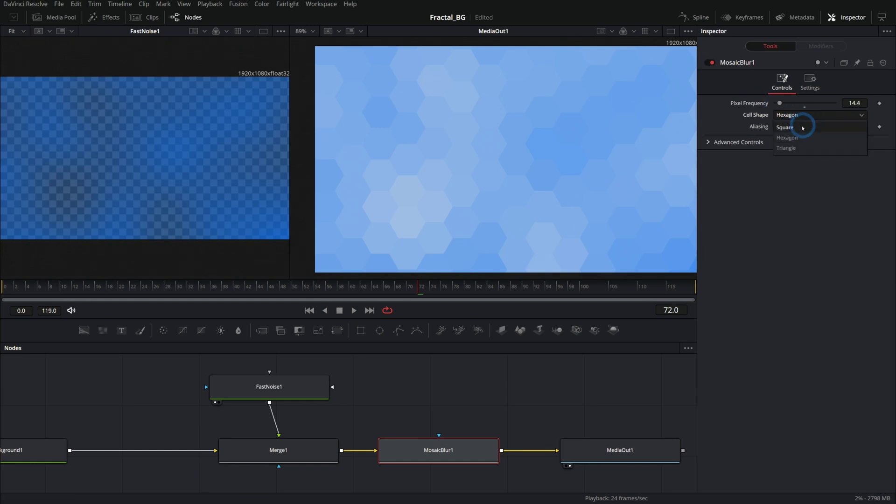
click(799, 148)
drag(278, 287, 463, 295)
drag(433, 375, 485, 392)
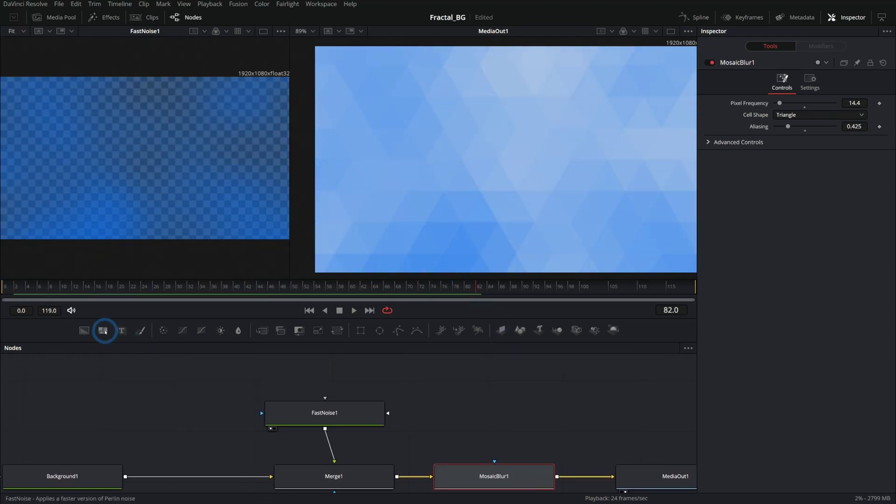
Add a second FastNoise node beside FastNoise1 and connect its output to FastNoise1's effect mask input
drag(104, 330, 155, 411)
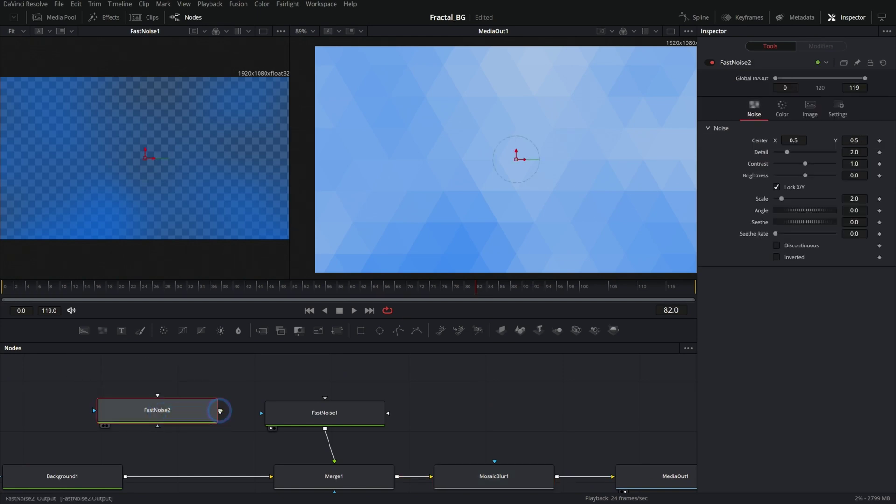
drag(220, 412, 263, 414)
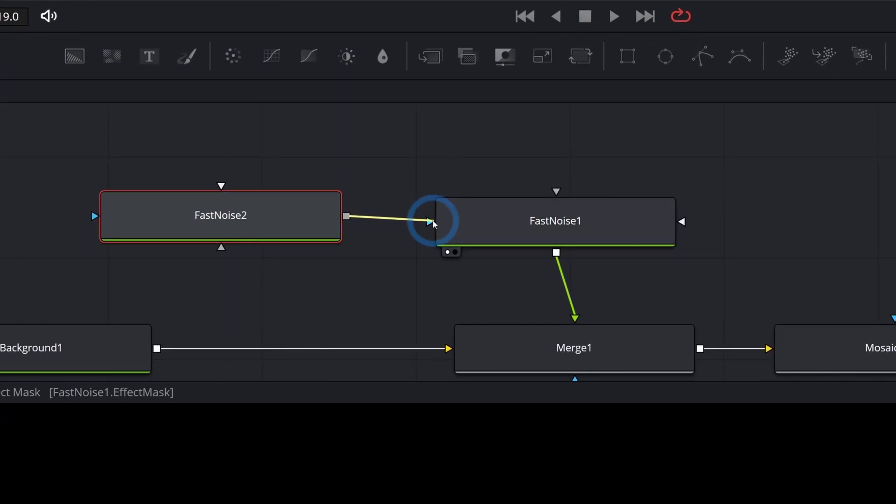
drag(433, 221, 441, 222)
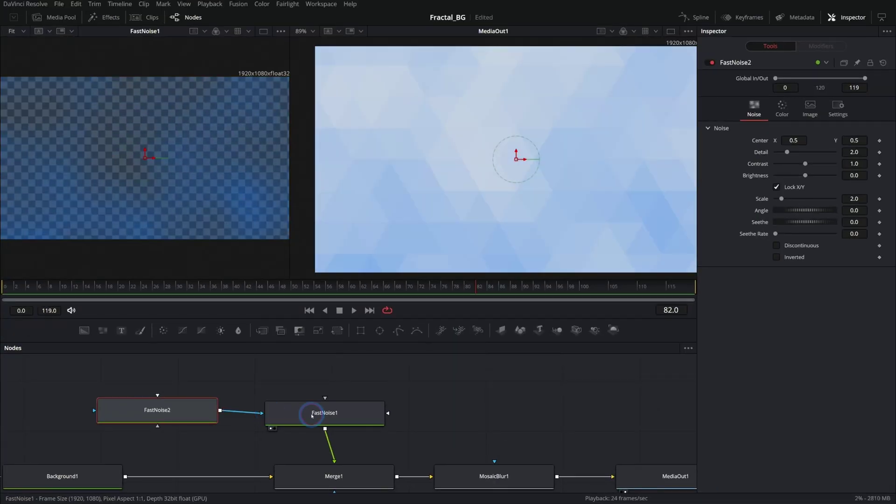
View FastNoise2 alone in the first viewer, followed by the masked FastNoise1 result
key(1)
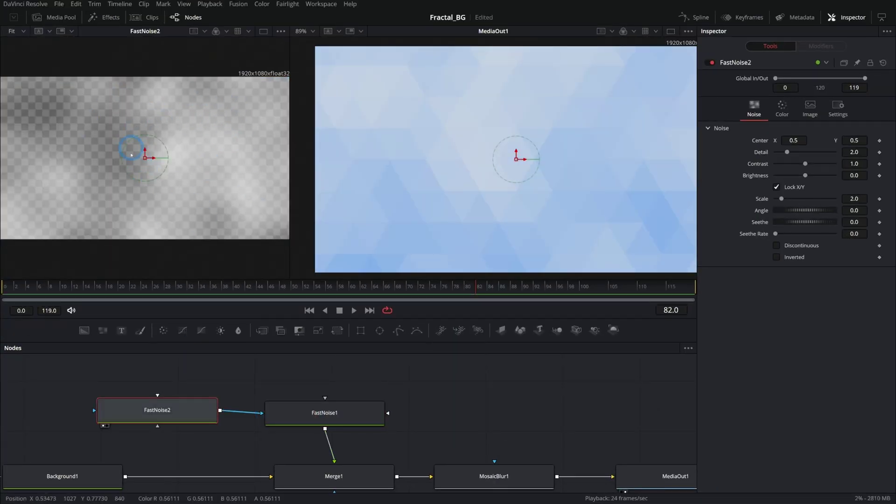
click(301, 407)
key(1)
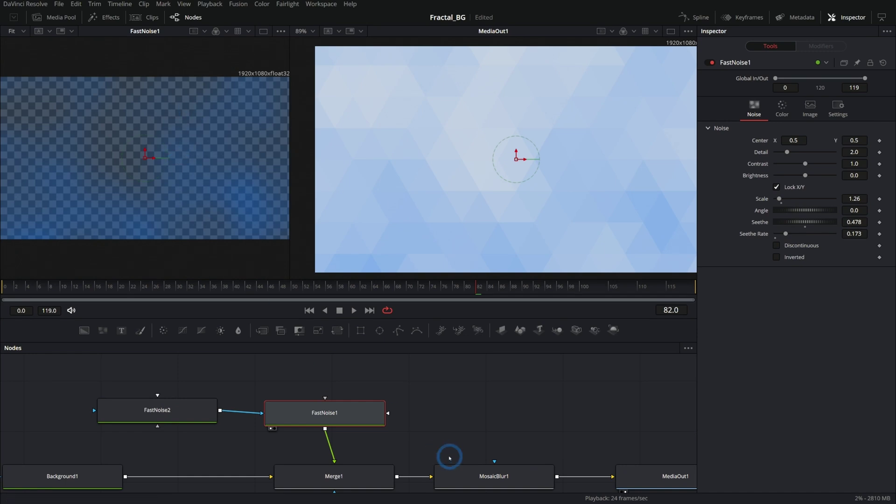
Disable the MosaicBlur1 node so the masked noise can be judged without the mosaic
click(456, 472)
click(710, 62)
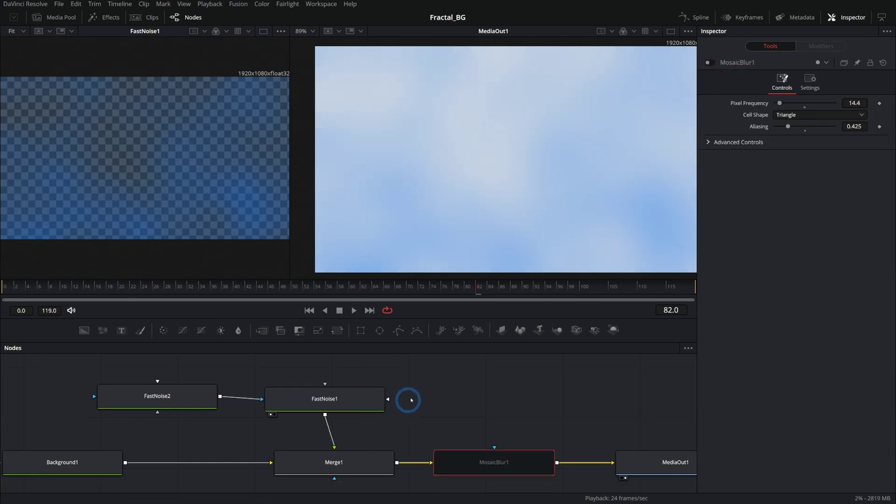
drag(226, 396, 428, 212)
Set FastNoise2's Seethe Rate to 0.039, Scale to 0.0 and Contrast to 4.05
drag(226, 392, 282, 400)
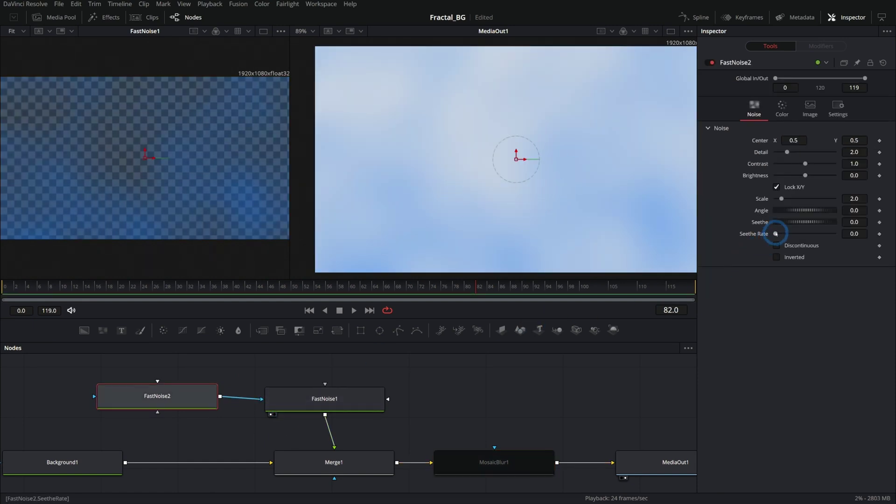
drag(775, 234, 778, 234)
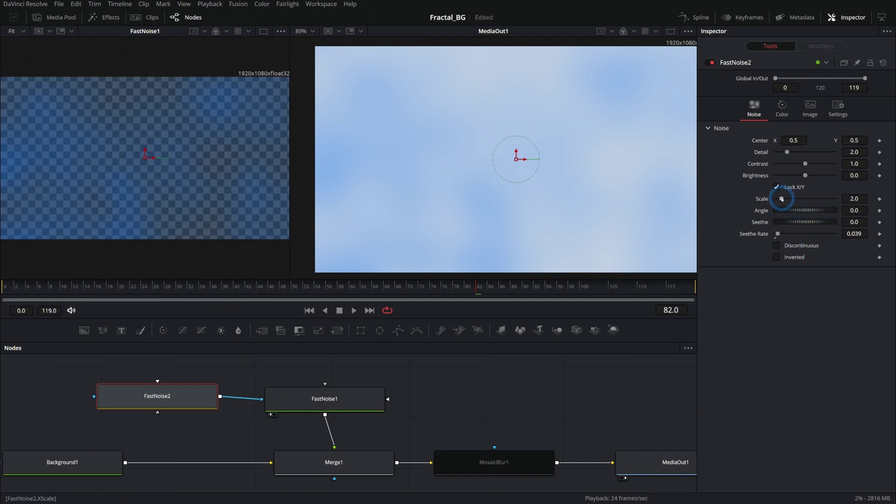
drag(782, 199, 775, 199)
drag(806, 163, 817, 165)
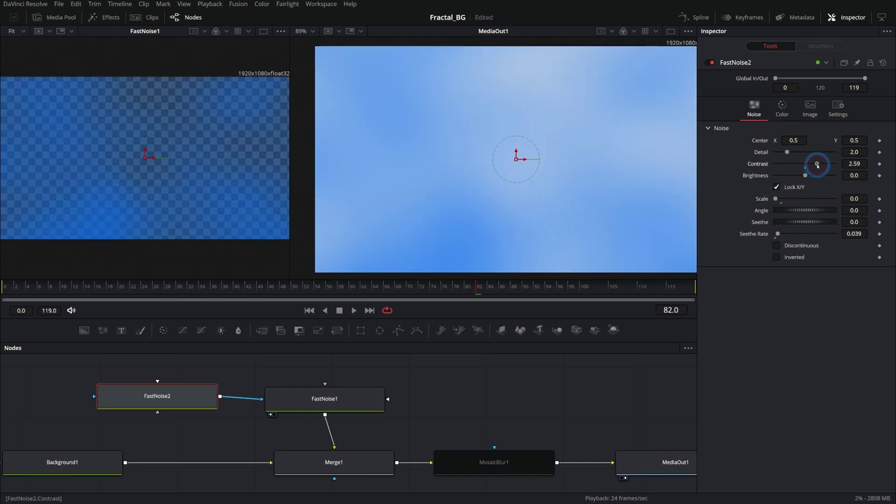
Align FastNoise2 with FastNoise1 in the node graph and rename it MASK_FN
drag(175, 401, 186, 404)
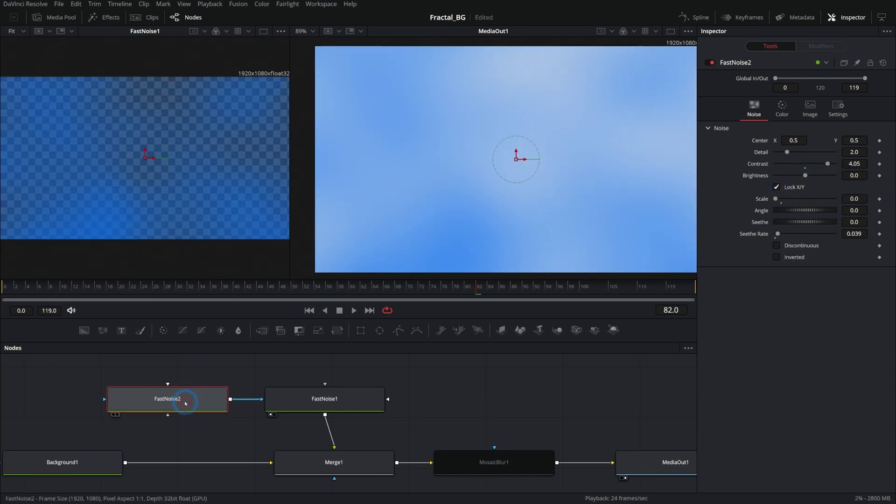
key(F2)
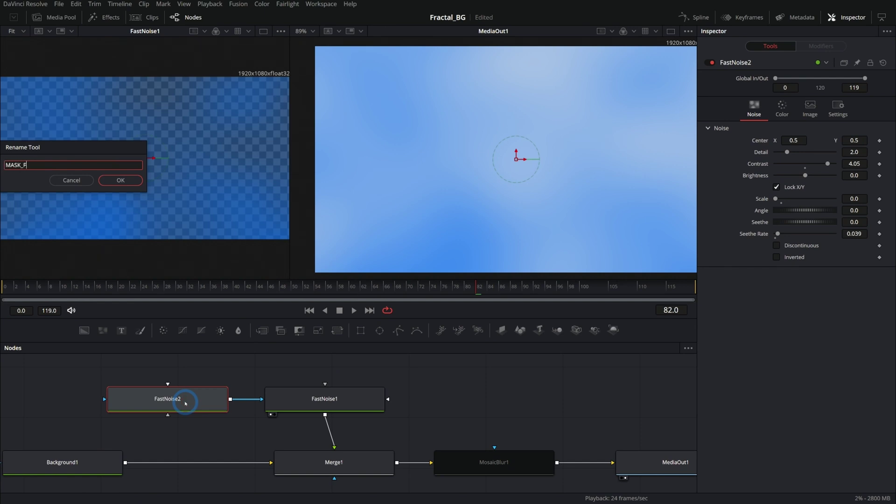
key(Return)
Rename the FastNoise1 node as Color_FN
click(367, 404)
key(F2)
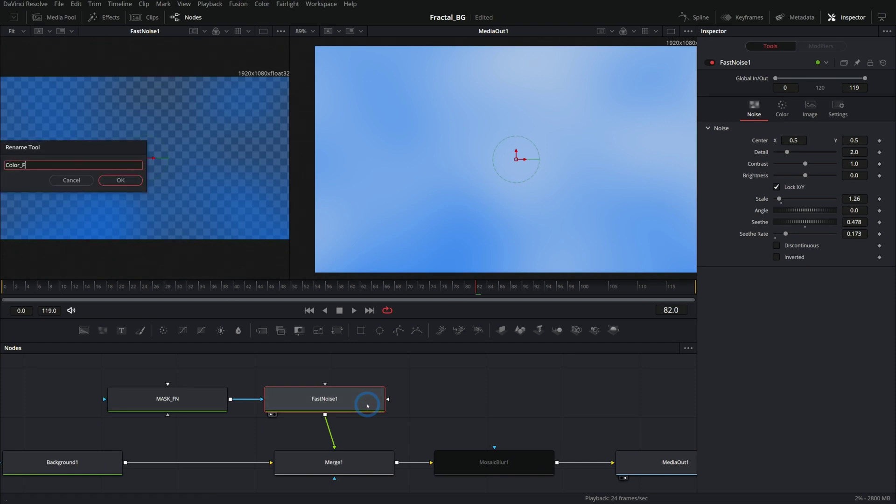
text(Color_FB)
key(BackSpace)
text(N)
key(Return)
Play back the animation without the mosaic, stop it, and re-enable the MosaicBlur1 node
click(404, 388)
key(space)
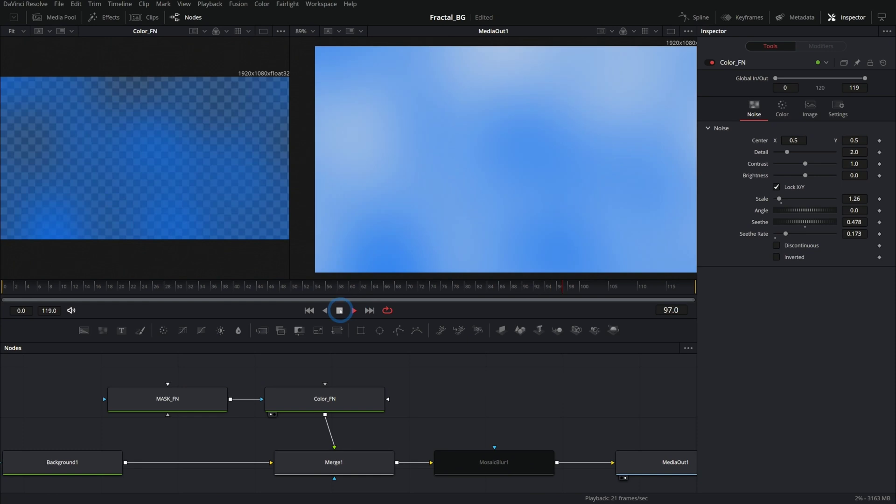
click(339, 311)
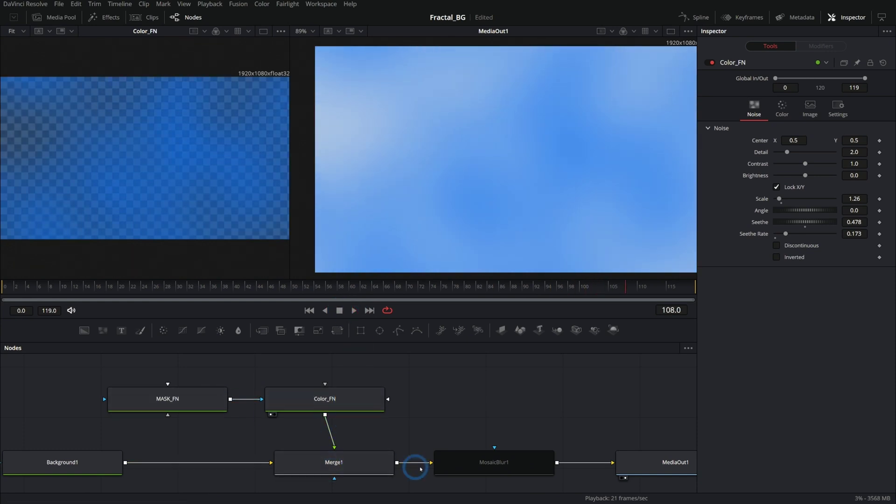
click(480, 467)
click(712, 63)
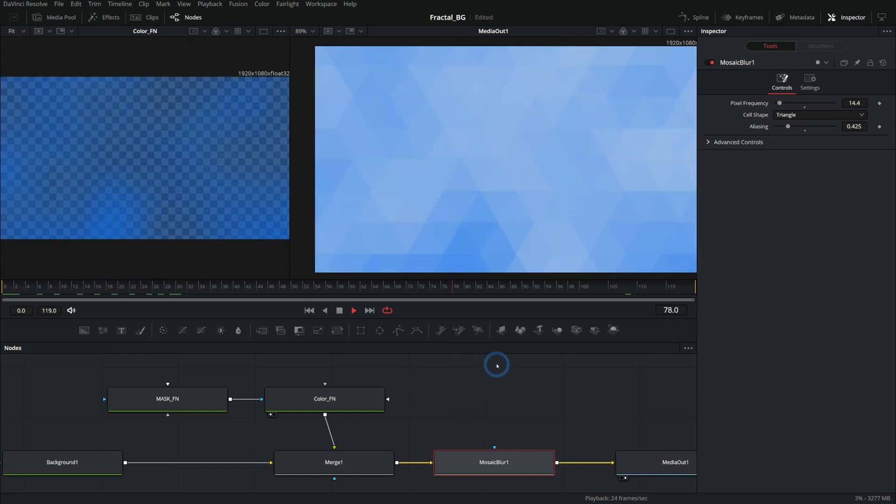
Review the mosaic animation by playing it and scrubbing back to its early frames
key(space)
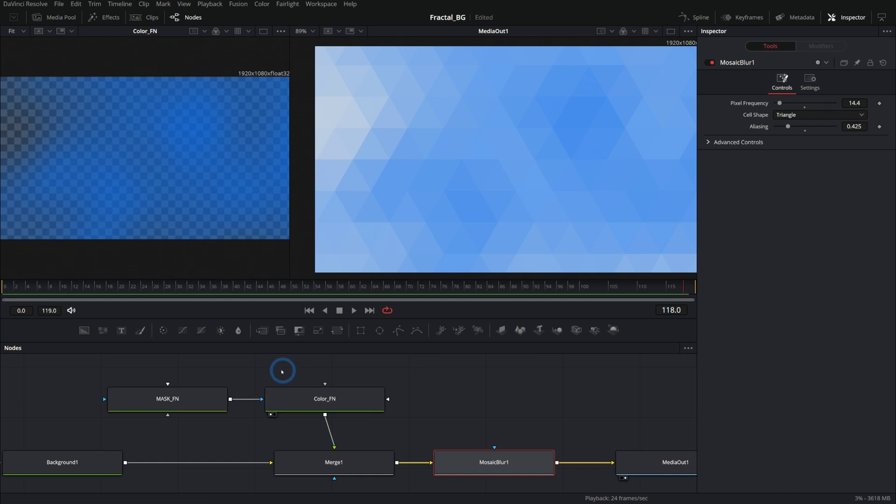
drag(210, 285, 63, 294)
key(space)
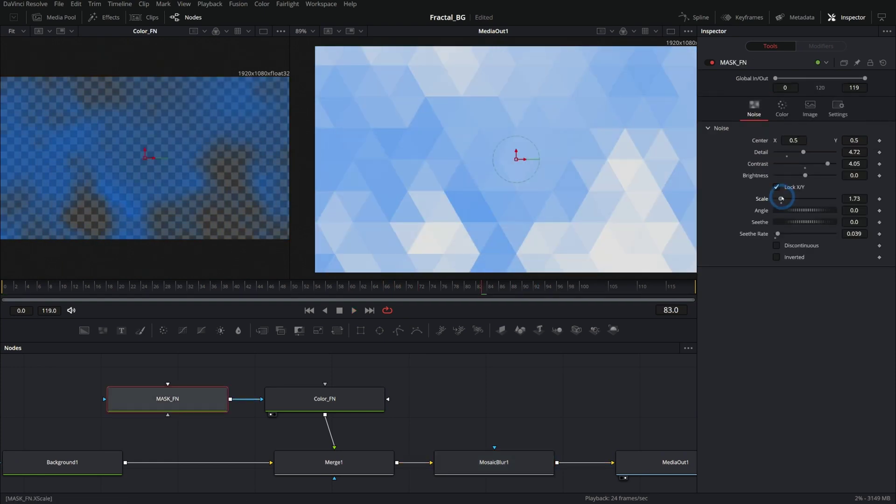
Set MASK_FN's Scale to 3.94 and Contrast to 1.95, and play back the result
drag(787, 197, 787, 199)
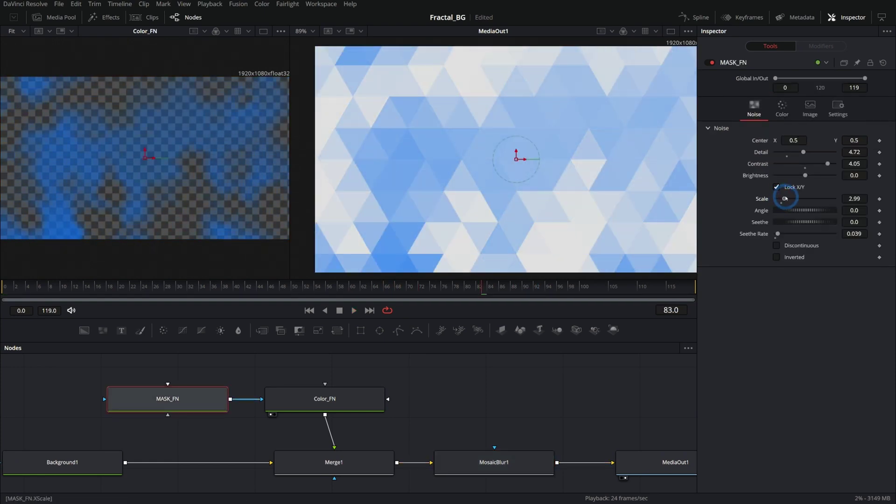
drag(828, 164, 811, 164)
key(space)
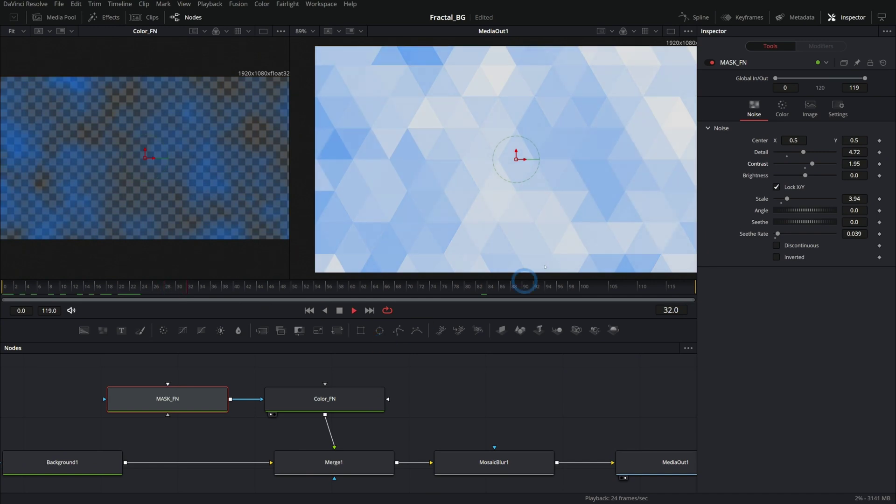
Adjust Color_FN to Scale 2.83, Seethe Rate 0.11 and Center X 0.395
click(298, 407)
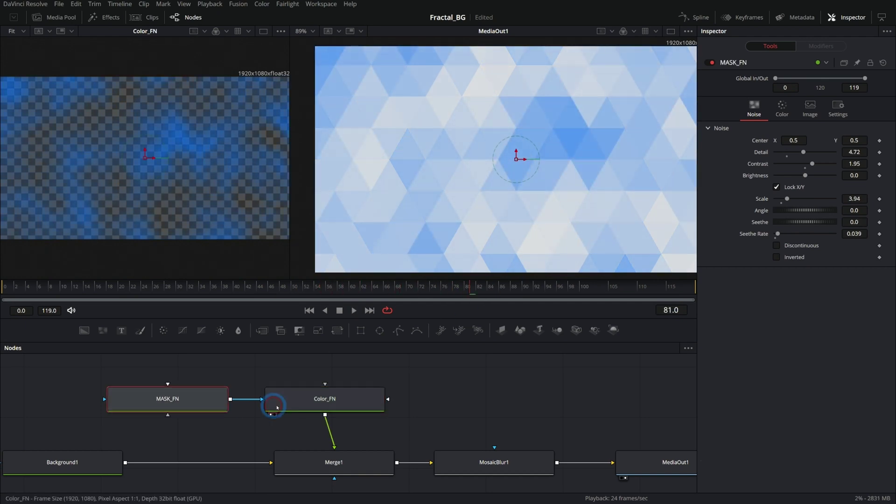
click(289, 406)
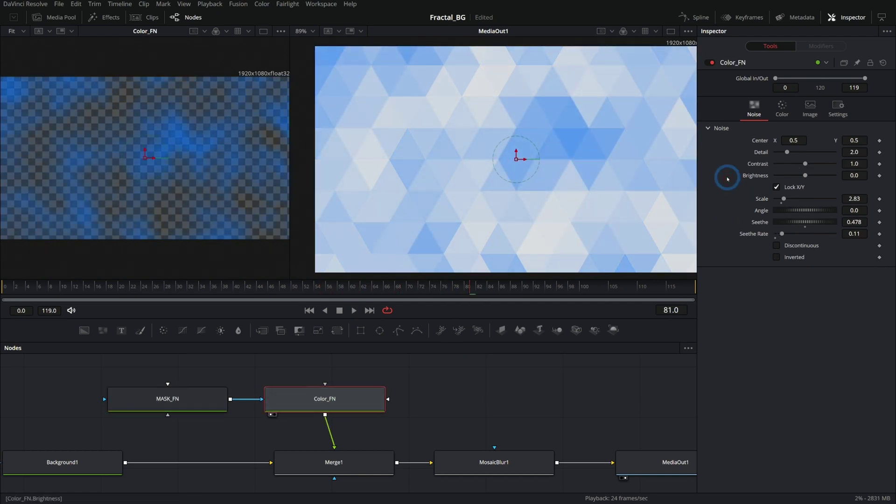
mouse_move(787, 140)
mouse_down()
mouse_move(855, 149)
mouse_move(660, 156)
mouse_move(680, 163)
mouse_move(784, 148)
mouse_up()
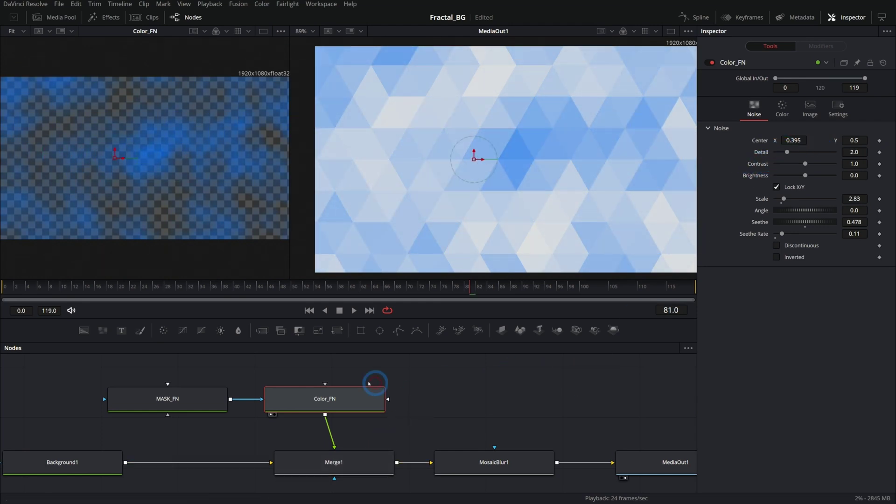
Lower Merge1's Blend to 0.331 and play back the softened background
click(361, 470)
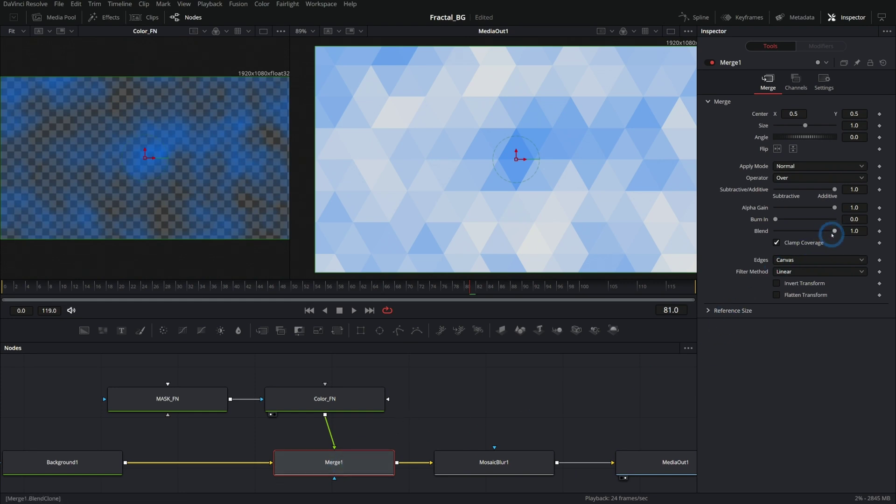
drag(826, 233, 796, 232)
click(541, 187)
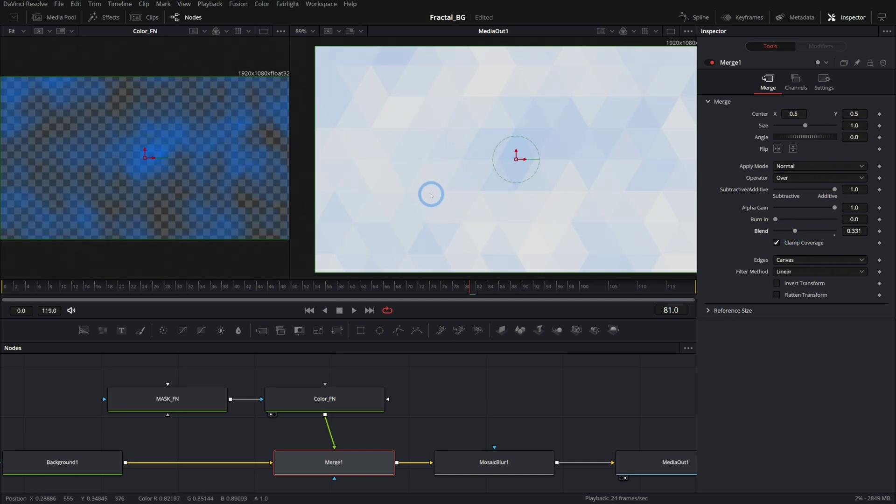
click(621, 475)
click(354, 310)
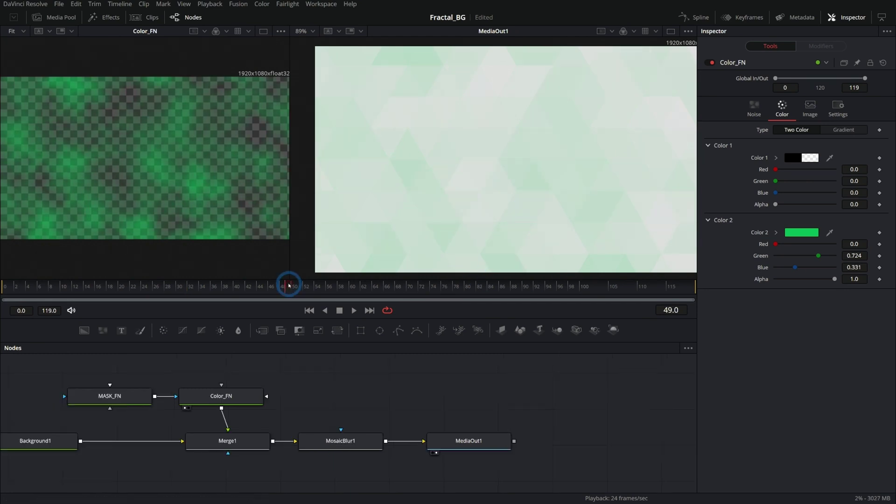
Make room before MediaOut1 and merge a new Text node reading FRACTALS over the mosaic output
click(574, 441)
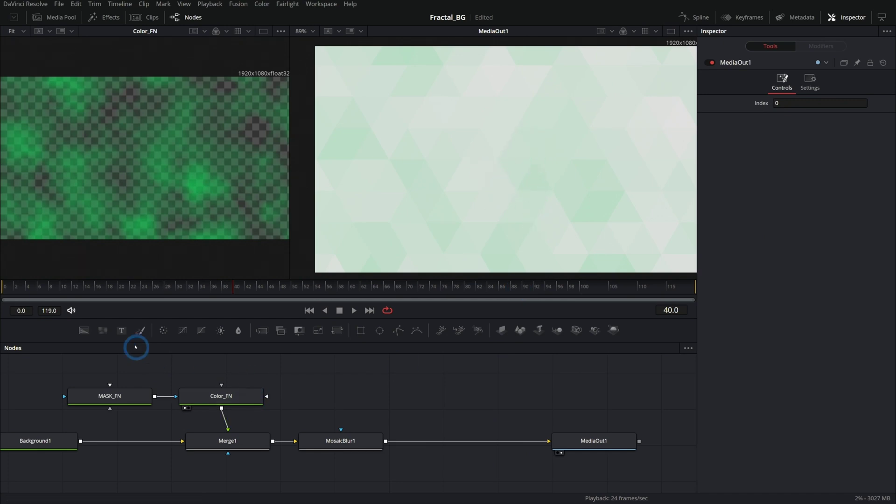
drag(125, 335, 460, 397)
drag(460, 397, 462, 397)
click(750, 154)
text(FRACTALS)
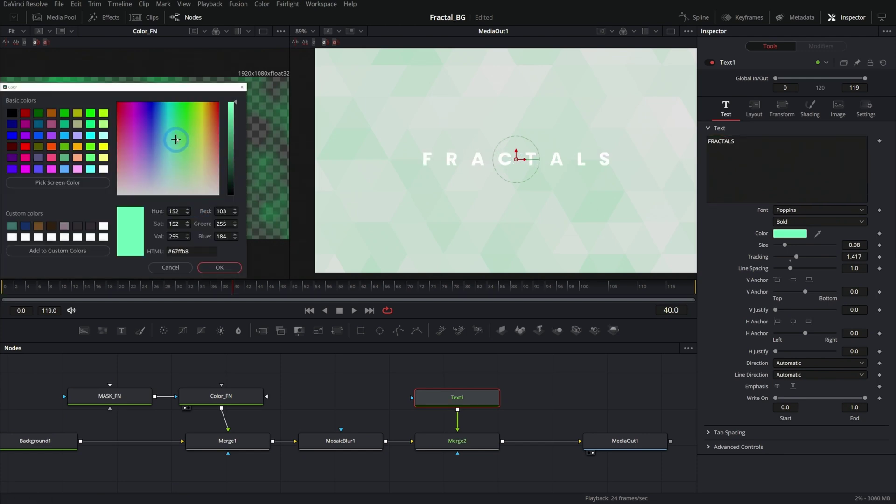
Change the FRACTALS text color to a dark green
click(190, 103)
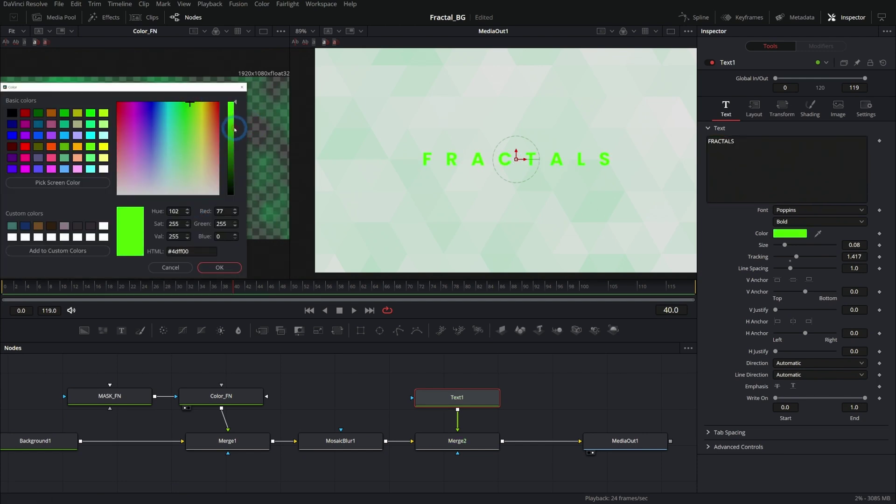
drag(235, 129, 236, 160)
click(235, 268)
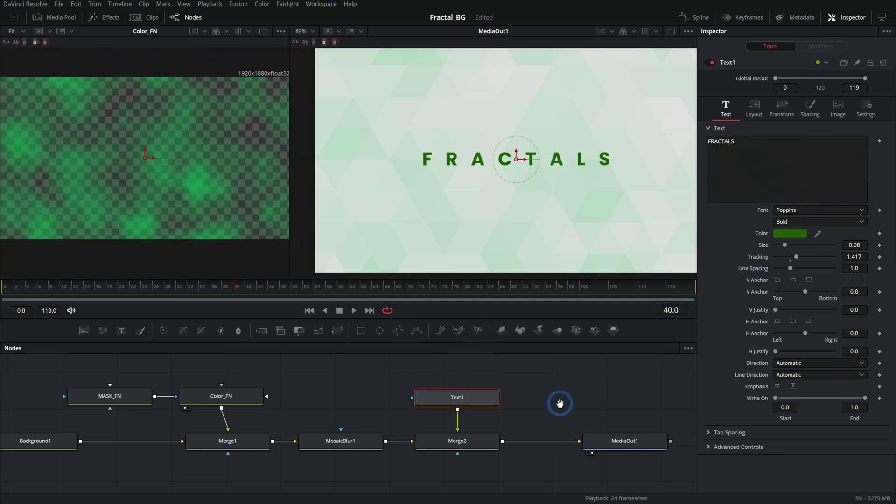
Move Text1 higher in the graph, insert a copy of MosaicBlur1 after it, and set the copy's Pixel Frequency to 119.8
drag(483, 414, 464, 377)
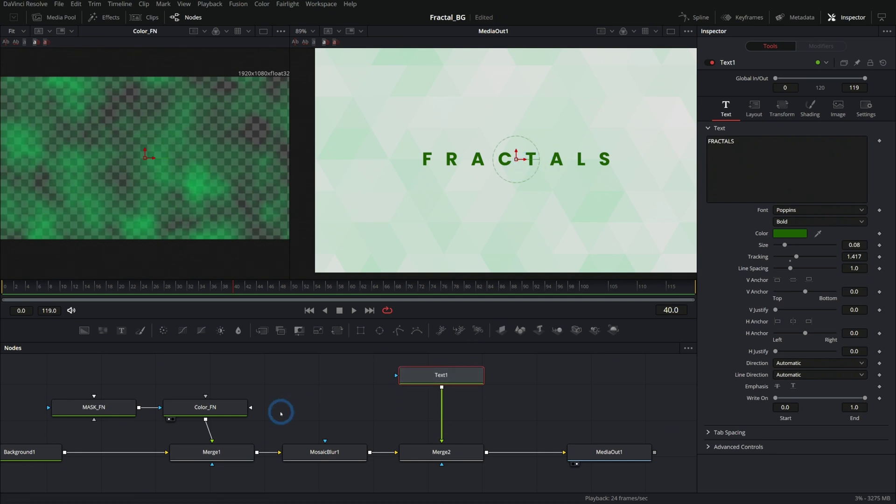
click(325, 452)
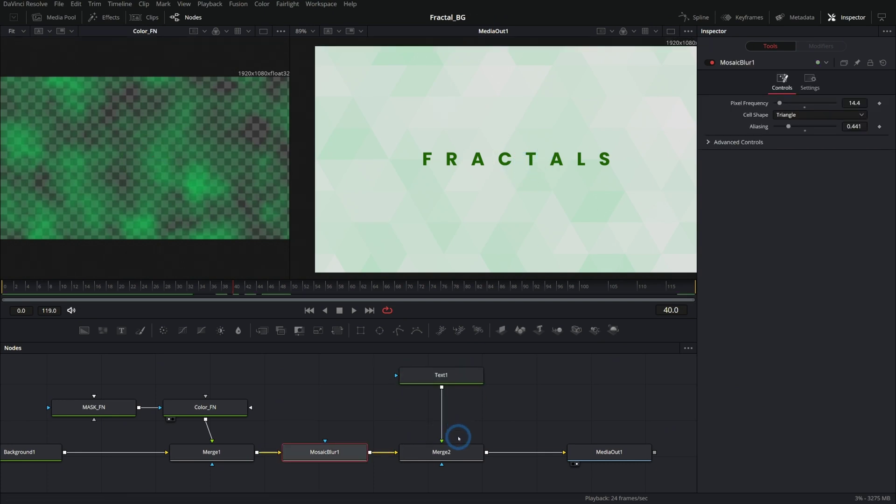
click(464, 376)
key(ctrl+v)
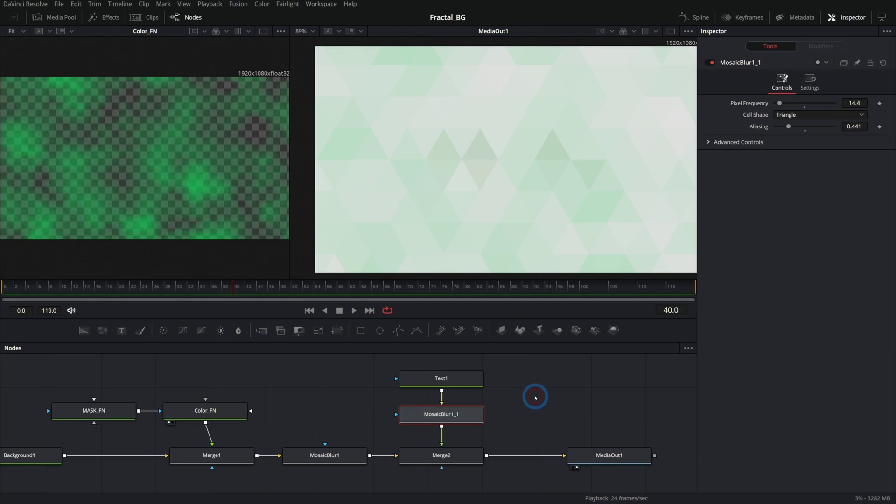
drag(780, 104, 817, 113)
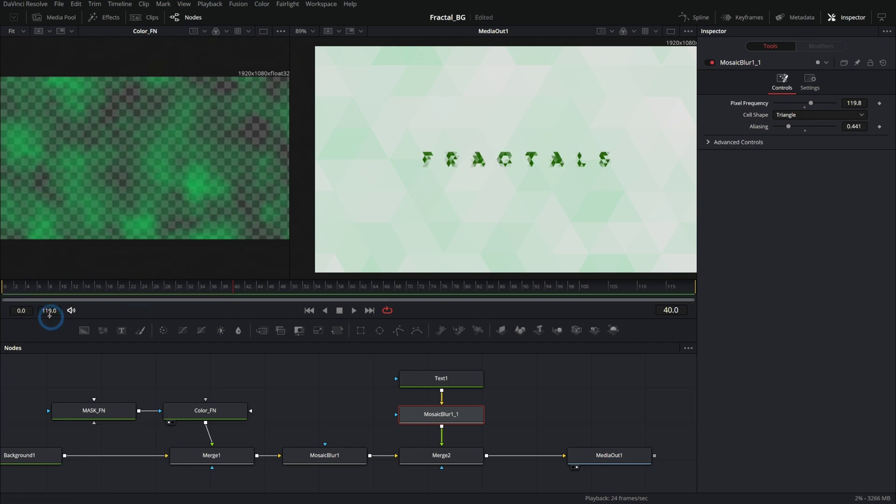
Animate the text mosaic's Pixel Frequency with keyframes from 58.4 at frame 0 to its maximum at frame 20
click(3, 286)
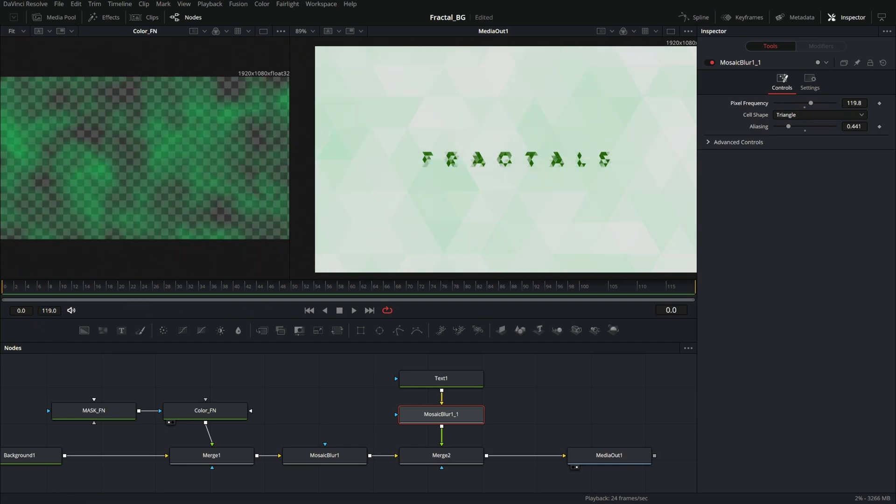
click(879, 104)
drag(811, 104, 792, 103)
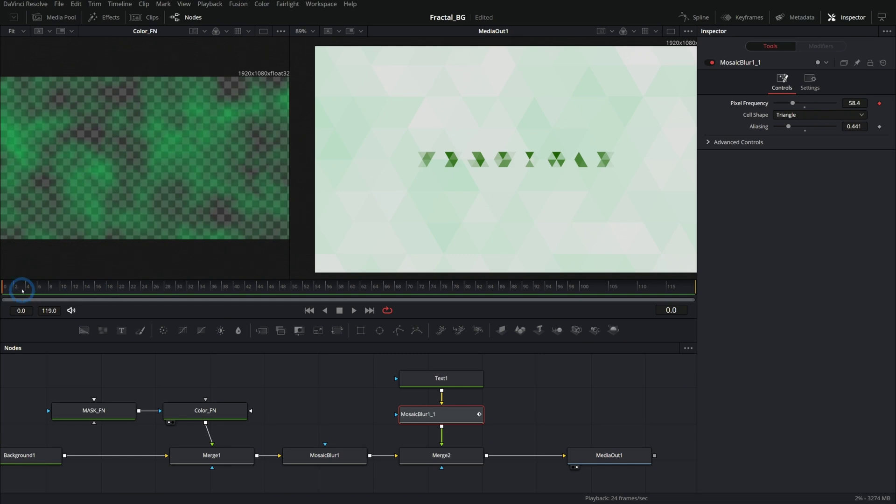
drag(22, 291, 84, 289)
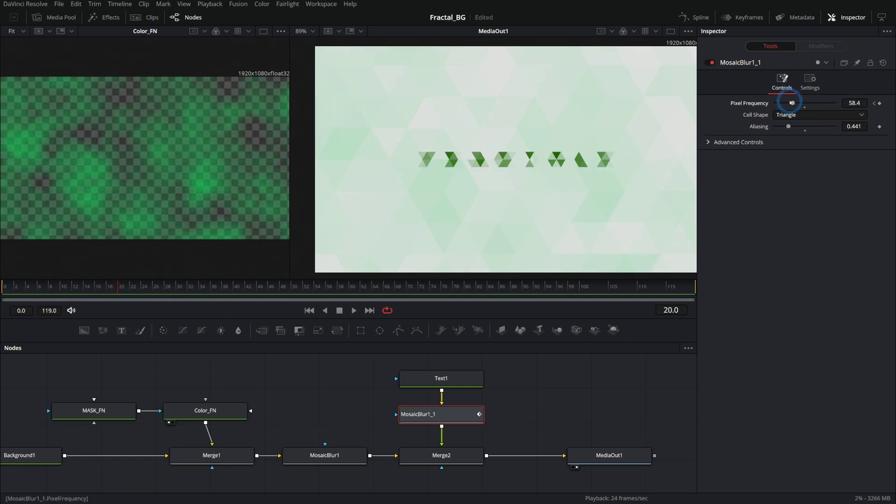
drag(793, 102, 890, 108)
Review the text's mosaic reveal by scrubbing the opening frames and playing back the final output
drag(42, 289, 9, 293)
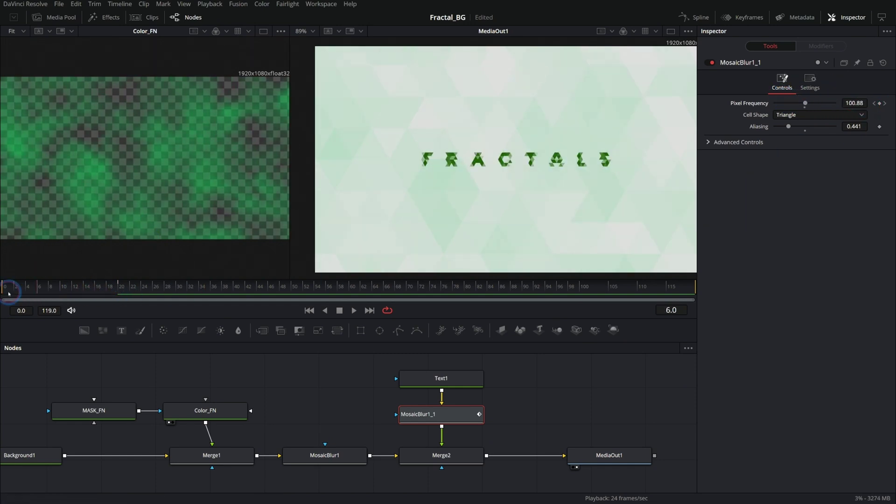
key(space)
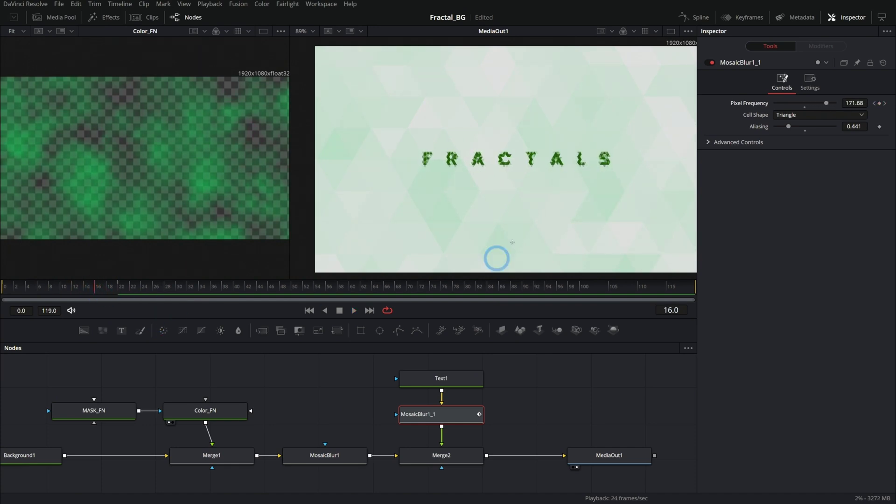
drag(77, 288, 23, 298)
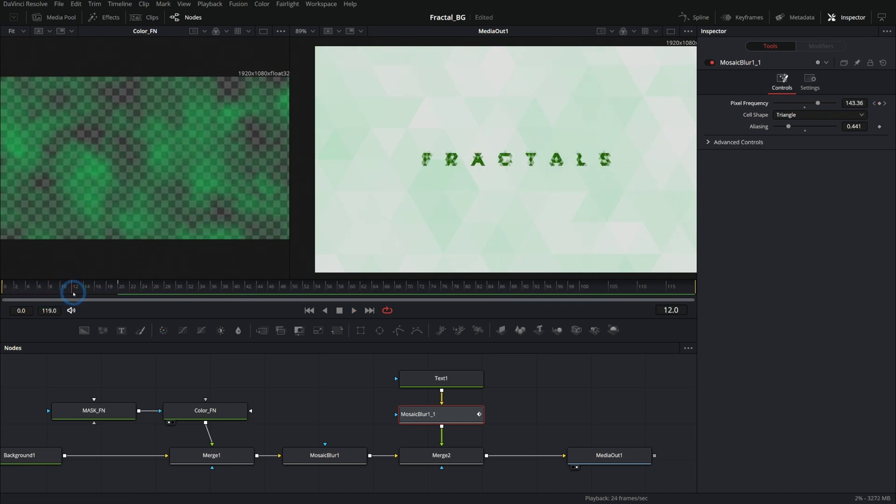
drag(139, 302, 20, 290)
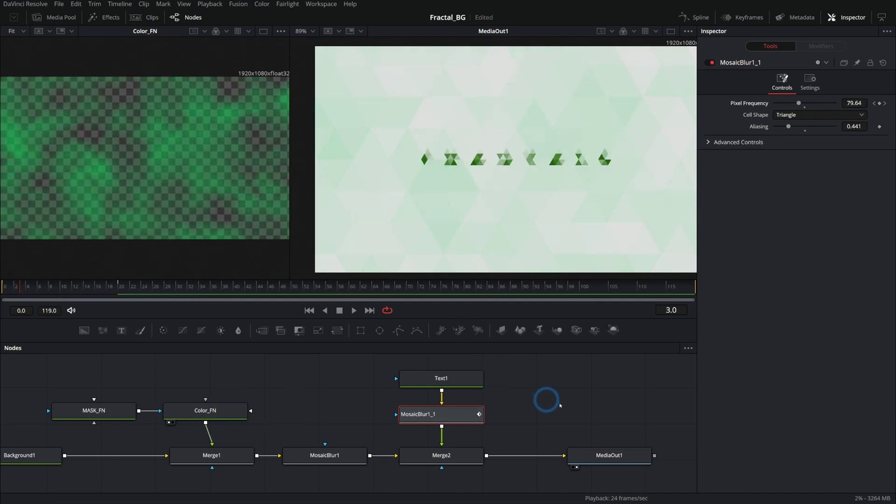
click(602, 455)
key(space)
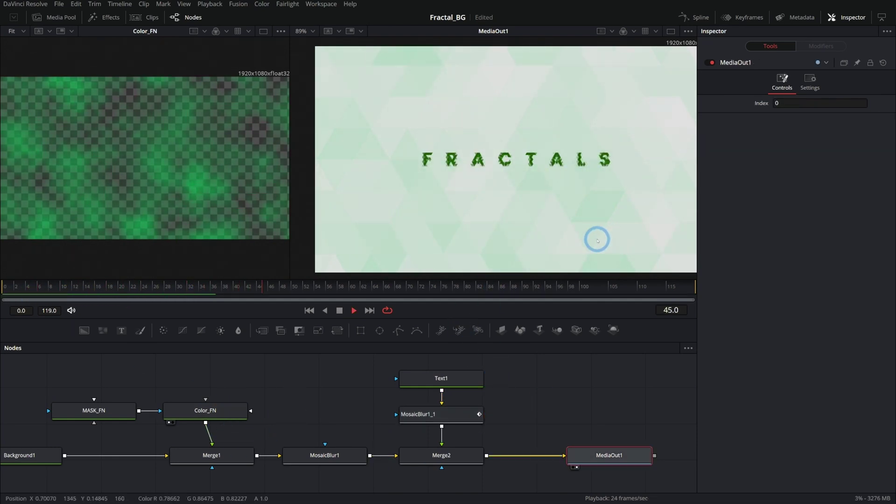